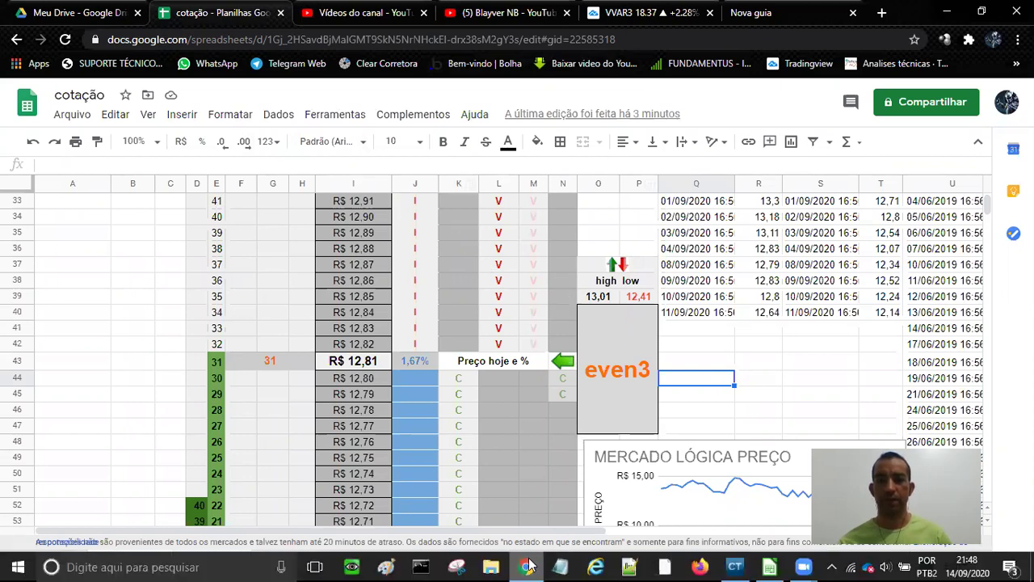
Switch to the VVAR3 chart in TradingView and collapse its indicator legend.
{"action": "left_click", "coordinate": [527, 566]}
{"action": "left_click", "coordinate": [527, 566]}
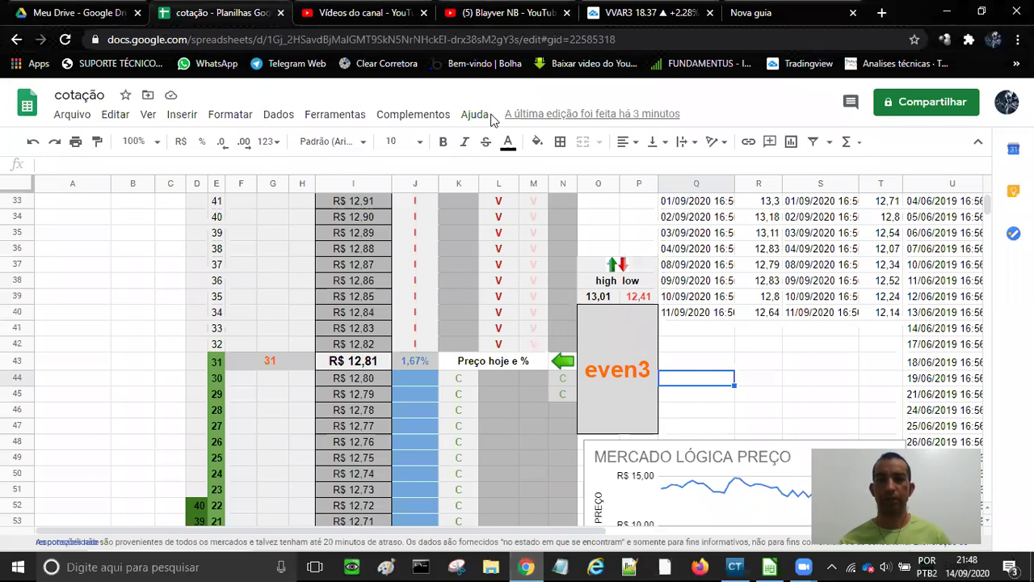
{"action": "left_click", "coordinate": [714, 26]}
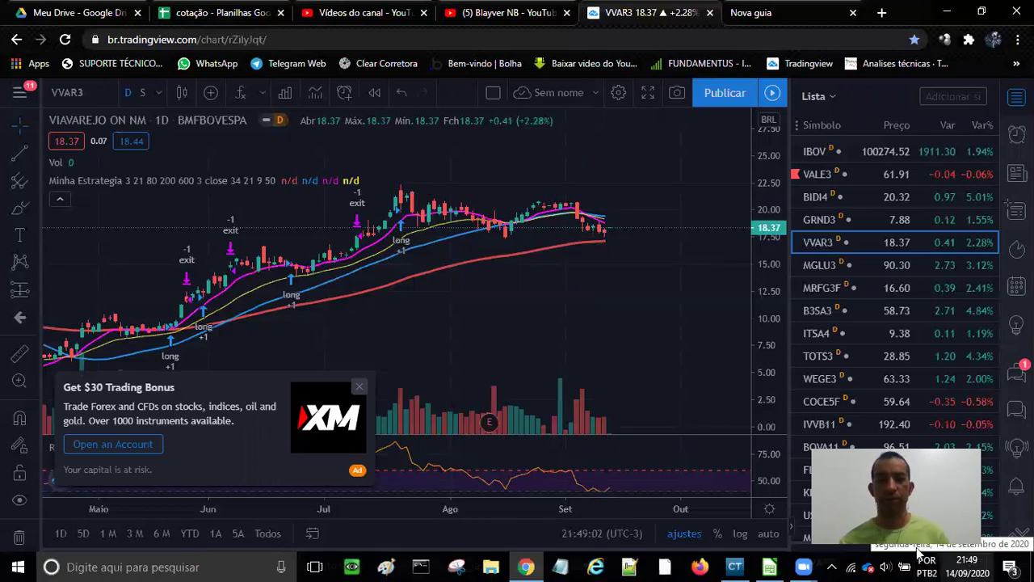
{"action": "left_click", "coordinate": [61, 194]}
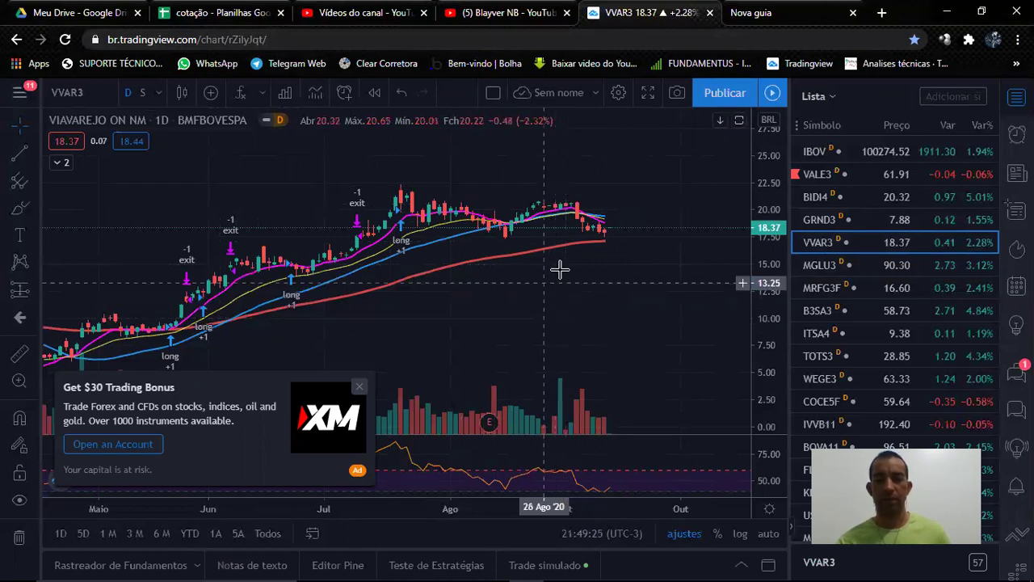
Examine VVAR3's daily price history, moving averages and strategy signals from early 2020 through September.
{"action": "scroll", "coordinate": [572, 252], "scroll_direction": "down", "scroll_amount": 3}
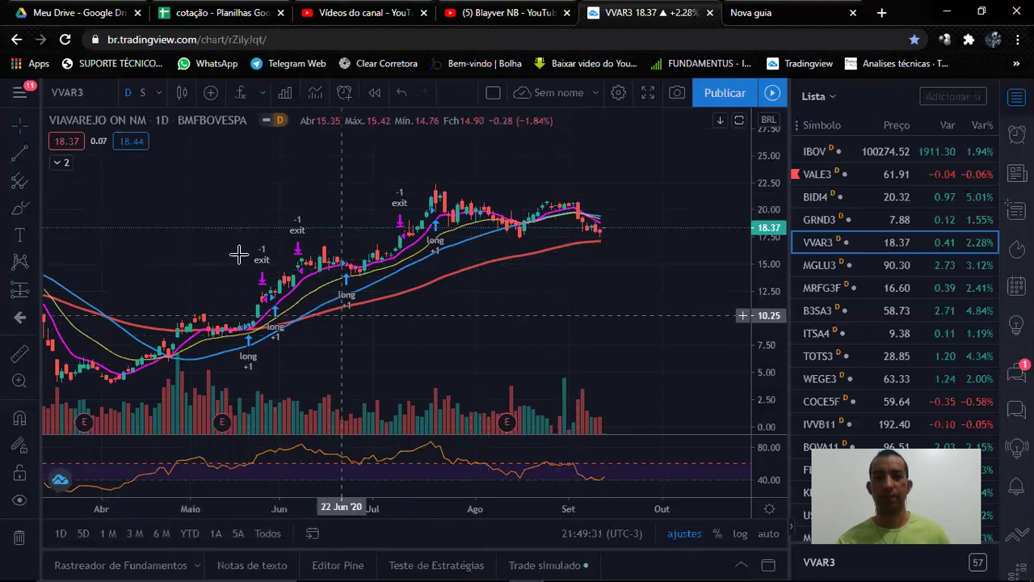
{"action": "left_click_drag", "start_coordinate": [275, 236], "coordinate": [347, 232]}
{"action": "left_click_drag", "start_coordinate": [590, 189], "coordinate": [601, 143]}
{"action": "left_click_drag", "start_coordinate": [294, 219], "coordinate": [415, 220]}
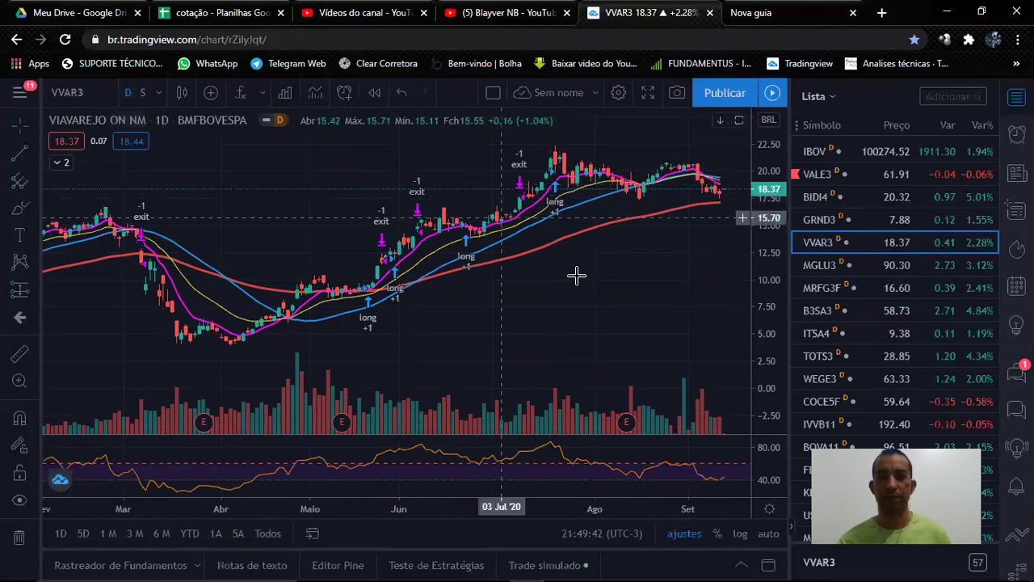
{"action": "left_click_drag", "start_coordinate": [577, 272], "coordinate": [485, 290]}
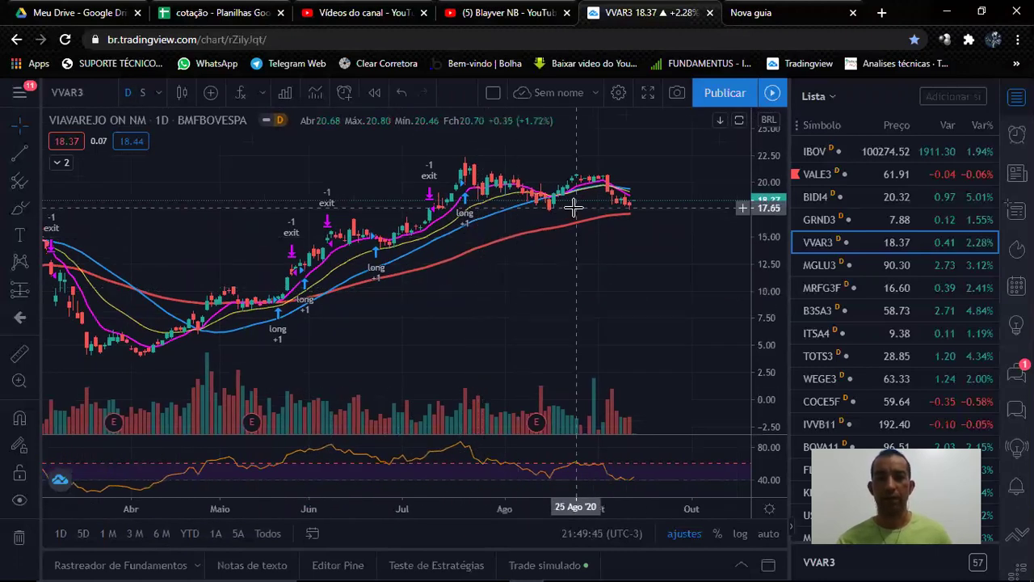
{"action": "scroll", "coordinate": [573, 208], "scroll_direction": "up", "scroll_amount": 5}
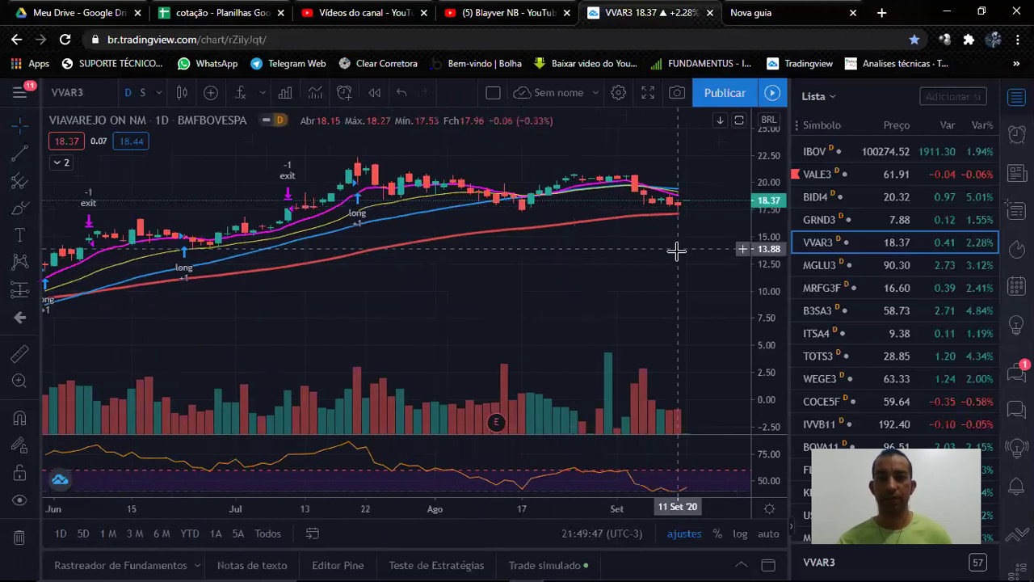
{"action": "scroll", "coordinate": [606, 257], "scroll_direction": "down", "scroll_amount": 2}
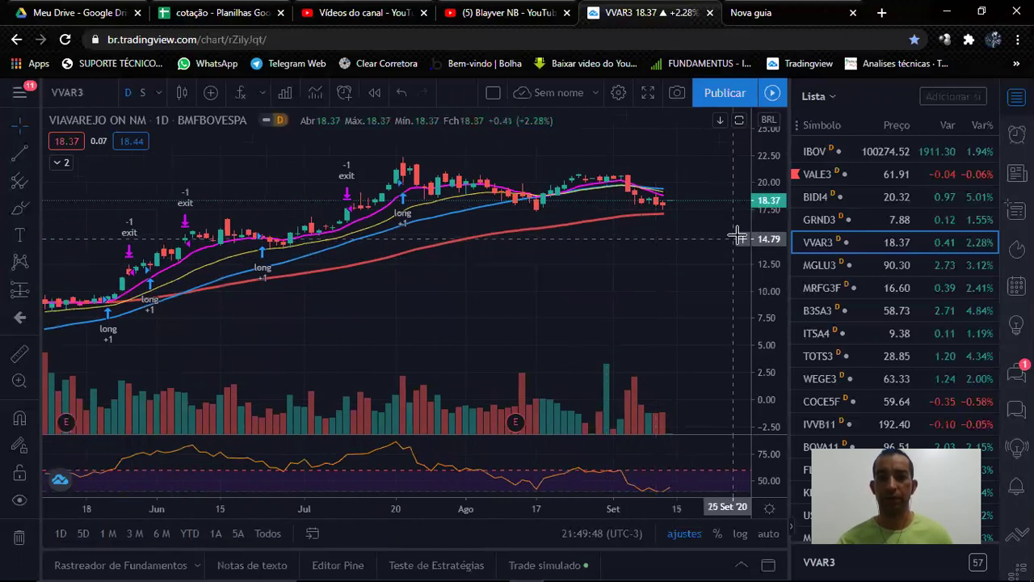
{"action": "left_click_drag", "start_coordinate": [771, 242], "coordinate": [663, 238]}
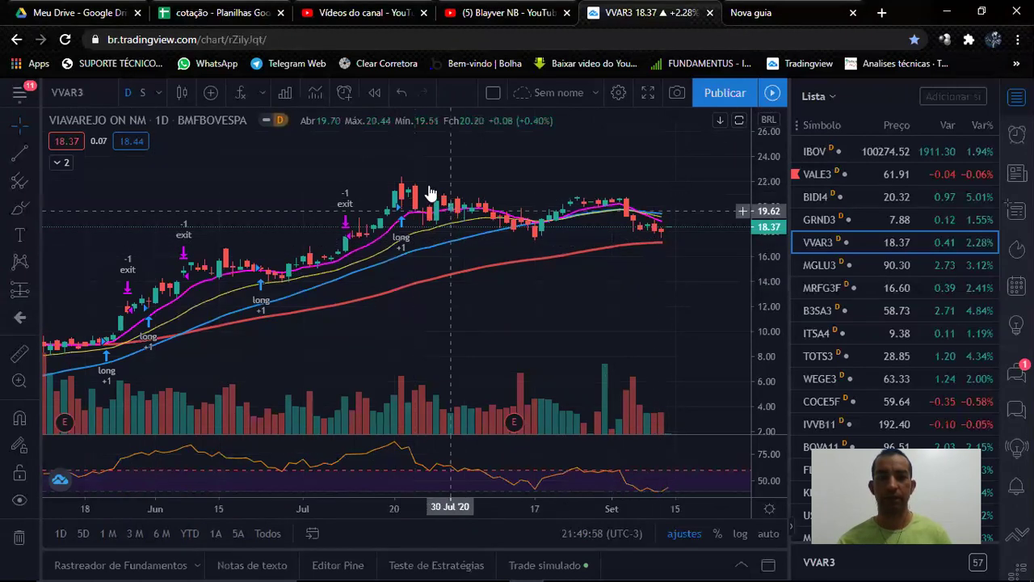
Draw a descending trend line from the 21 Jul '20 high at about 22.41 to about 19.99 on 21 Set '20.
{"action": "left_click", "coordinate": [22, 157]}
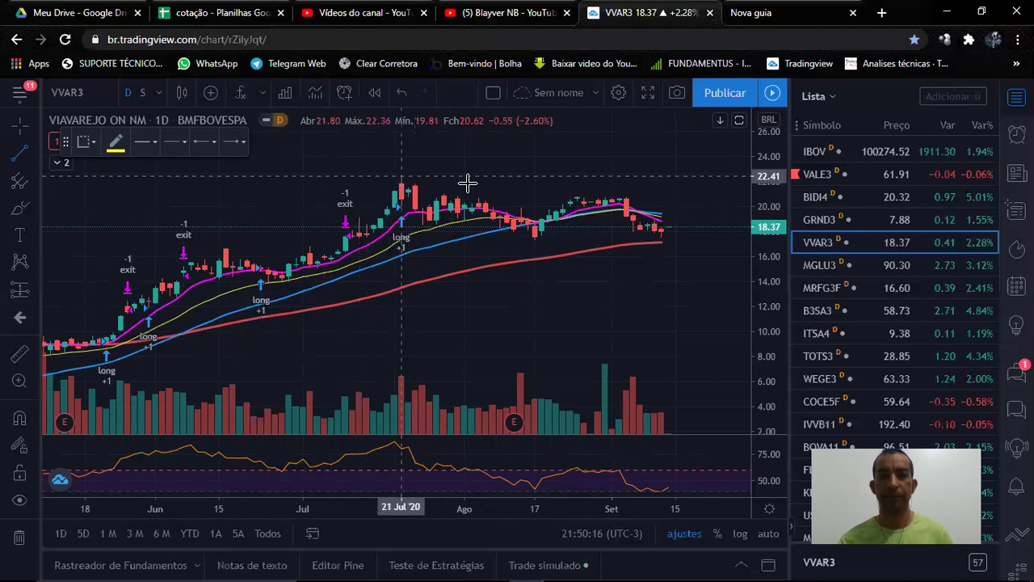
{"action": "left_click", "coordinate": [402, 177]}
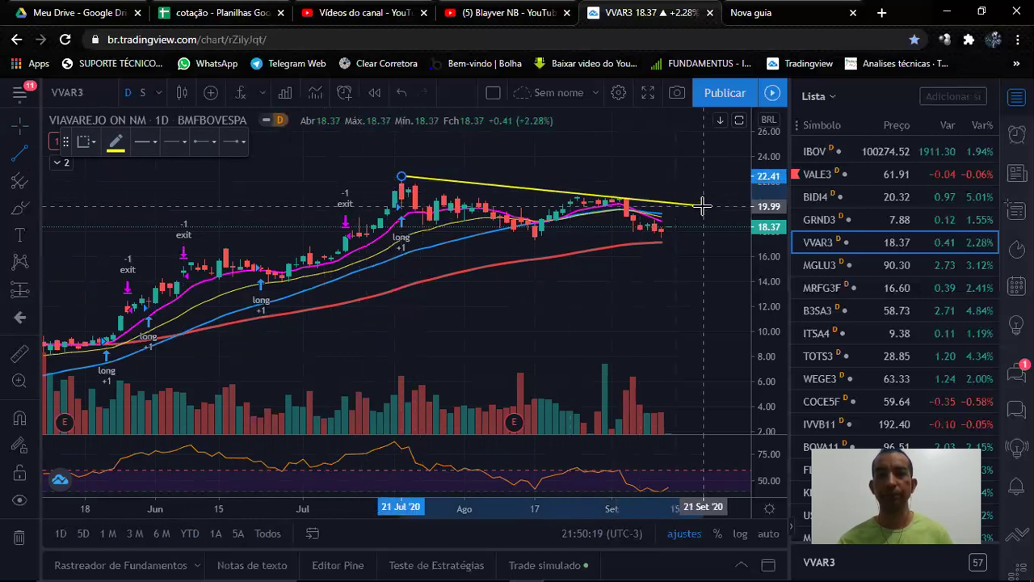
{"action": "left_click", "coordinate": [703, 206]}
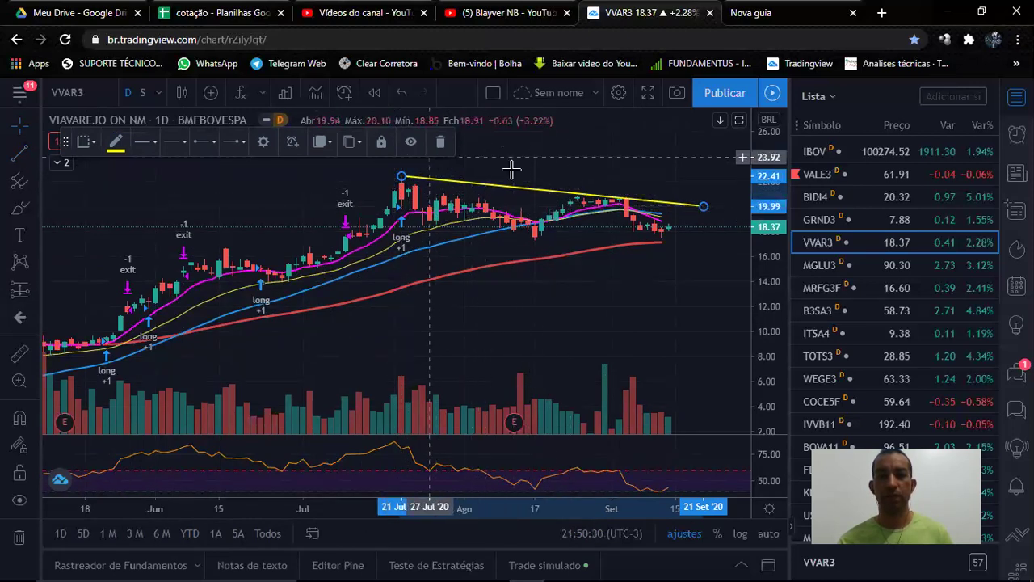
{"action": "left_click", "coordinate": [554, 178]}
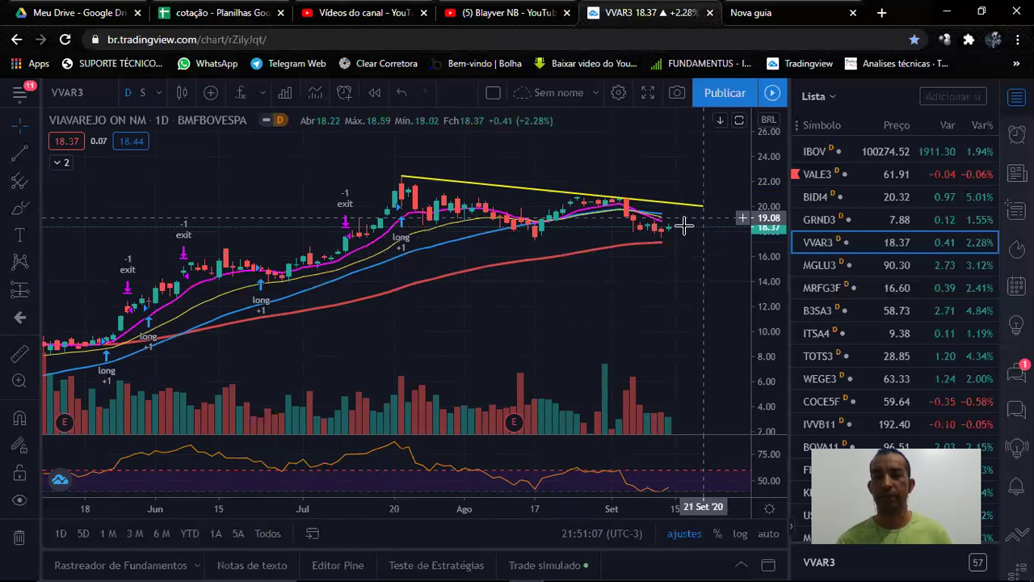
Examine VVAR3's recent candles against the yellow descending trend line and the red long moving average.
{"action": "left_click_drag", "start_coordinate": [621, 284], "coordinate": [564, 240]}
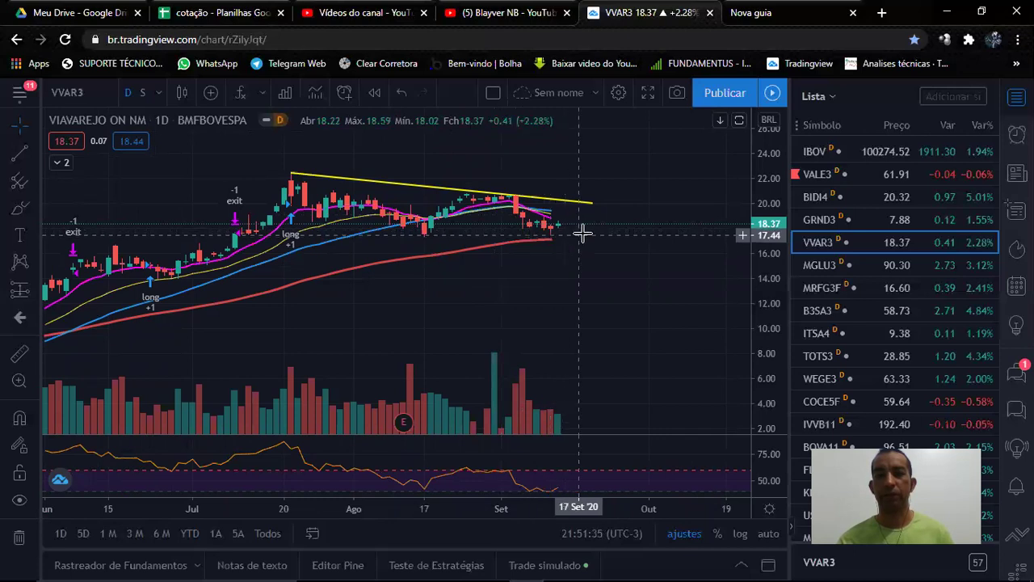
{"action": "scroll", "coordinate": [557, 234], "scroll_direction": "up", "scroll_amount": 5}
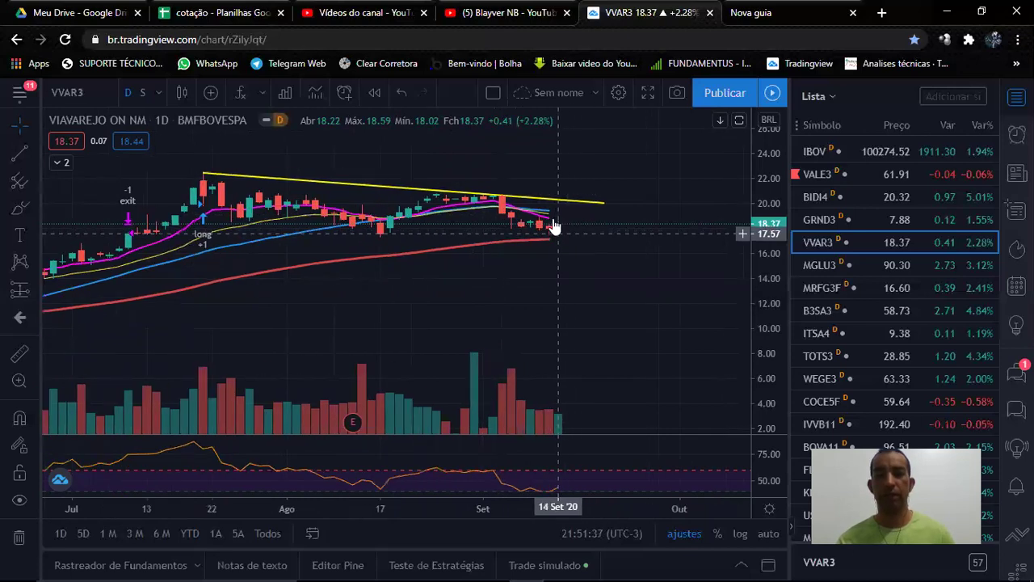
{"action": "left_click_drag", "start_coordinate": [763, 317], "coordinate": [795, 156]}
{"action": "left_click_drag", "start_coordinate": [658, 254], "coordinate": [677, 308]}
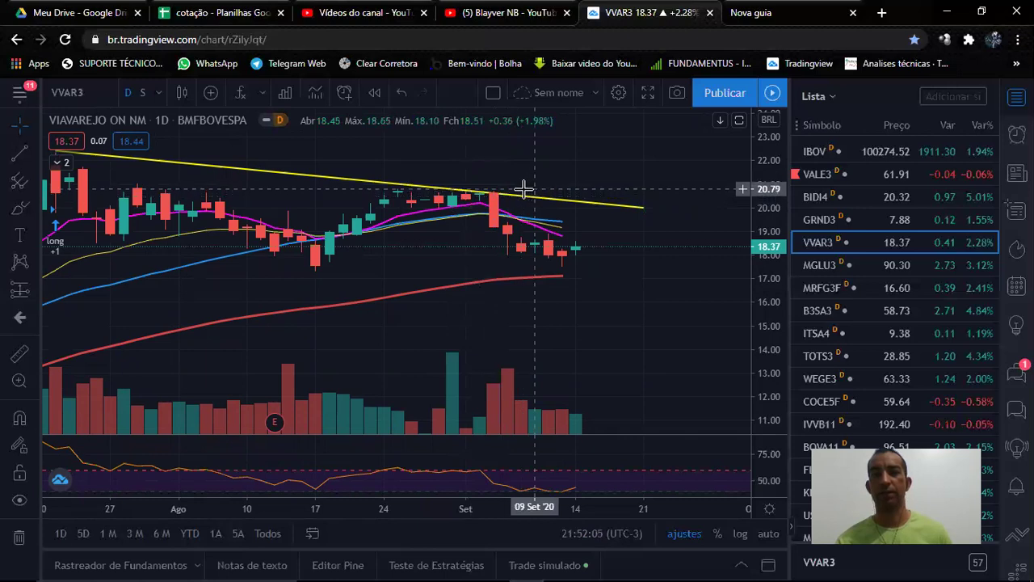
{"action": "scroll", "coordinate": [599, 236], "scroll_direction": "down", "scroll_amount": 2}
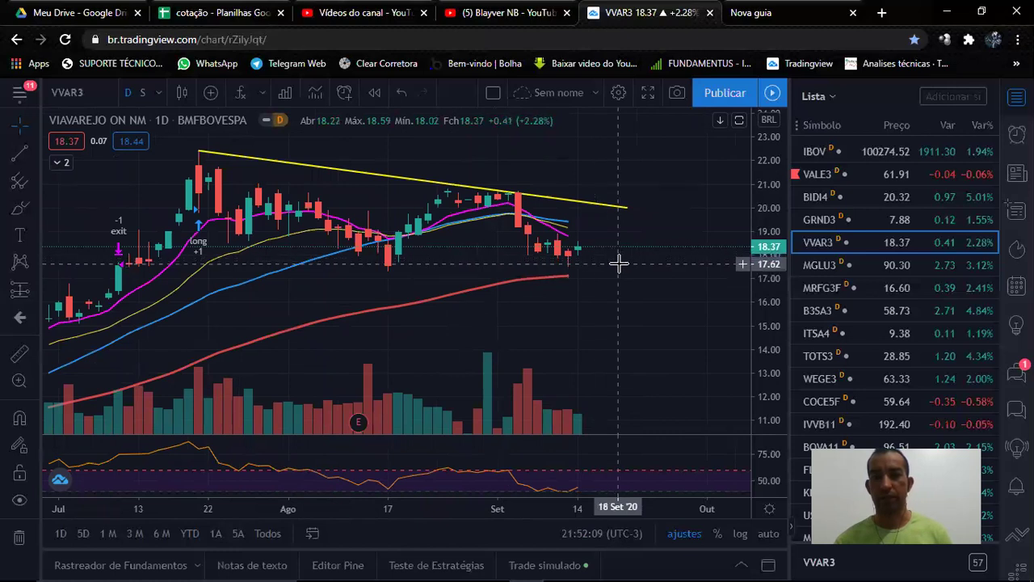
{"action": "scroll", "coordinate": [618, 265], "scroll_direction": "down", "scroll_amount": 3}
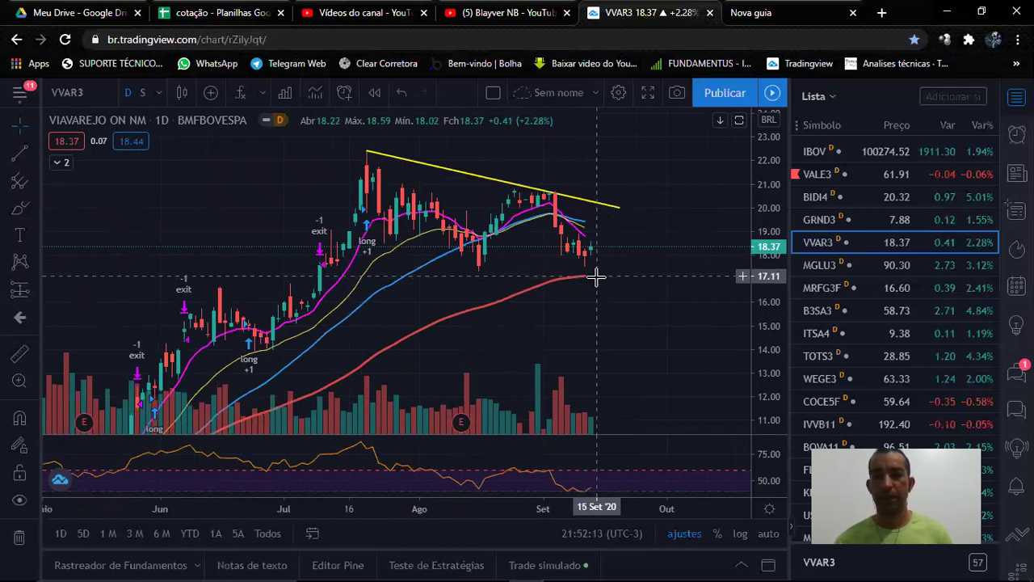
{"action": "left_click_drag", "start_coordinate": [766, 180], "coordinate": [568, 277]}
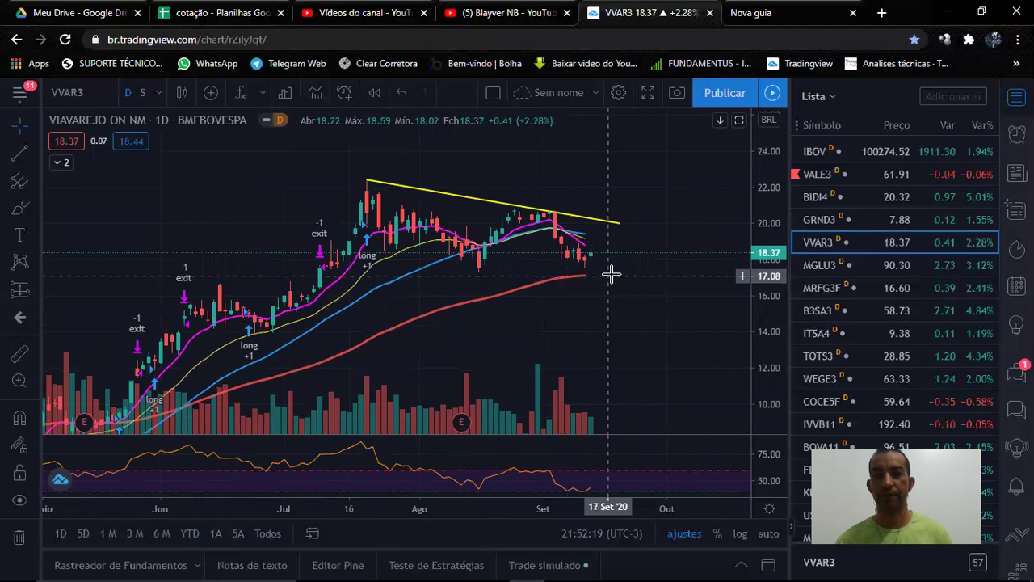
{"action": "left_click_drag", "start_coordinate": [767, 221], "coordinate": [610, 280]}
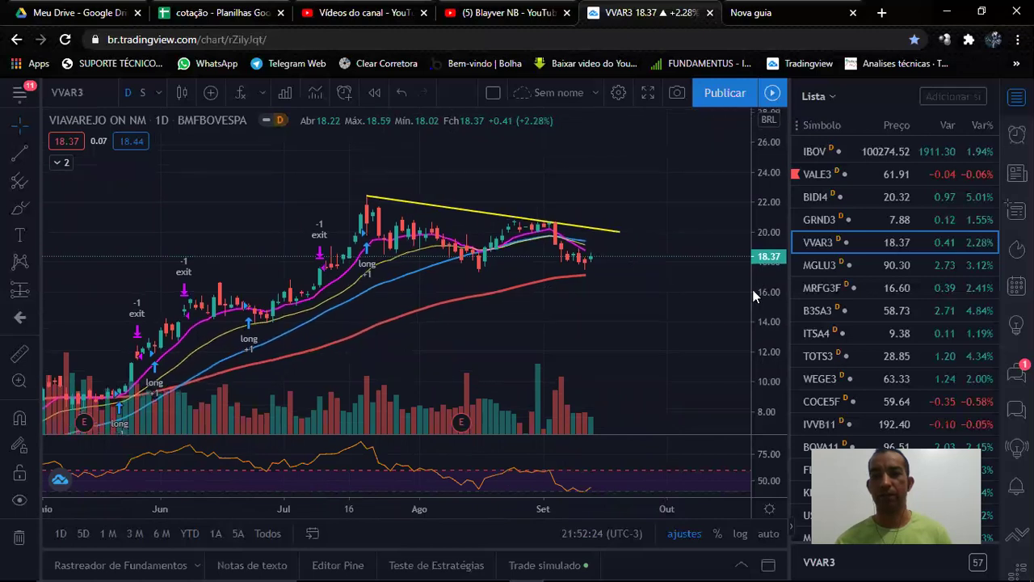
{"action": "left_click_drag", "start_coordinate": [633, 282], "coordinate": [626, 245]}
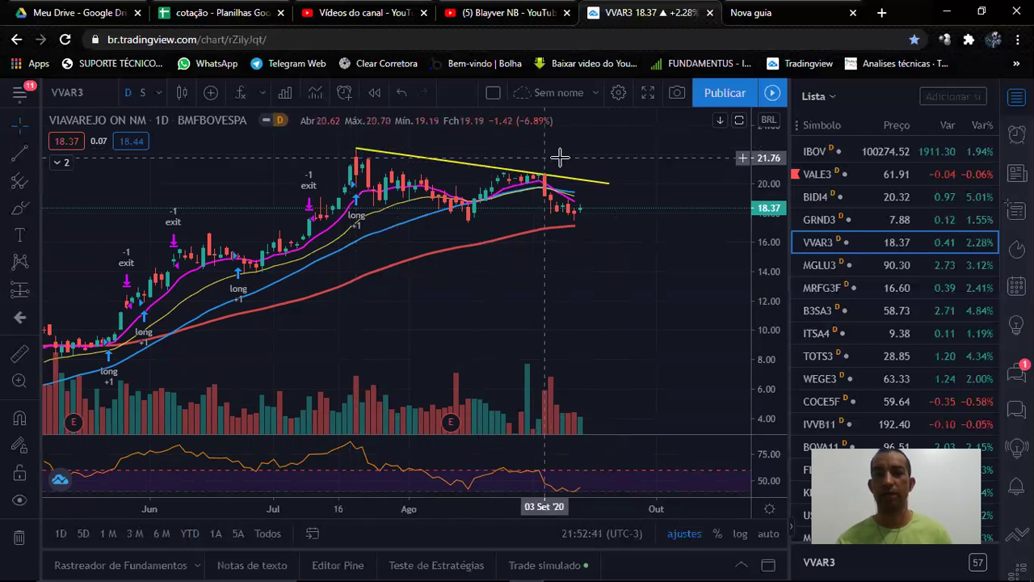
{"action": "scroll", "coordinate": [574, 245], "scroll_direction": "down", "scroll_amount": 1}
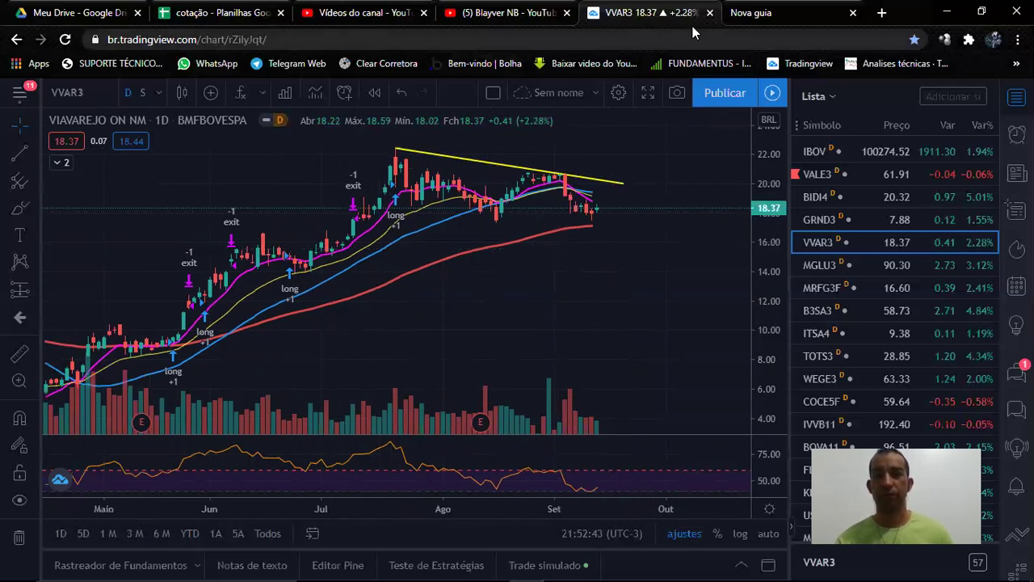
Switch to the cotação spreadsheet in Google Sheets and set the ticker in the large merged cell below high and low to VVAR3.
{"action": "left_click", "coordinate": [236, 23]}
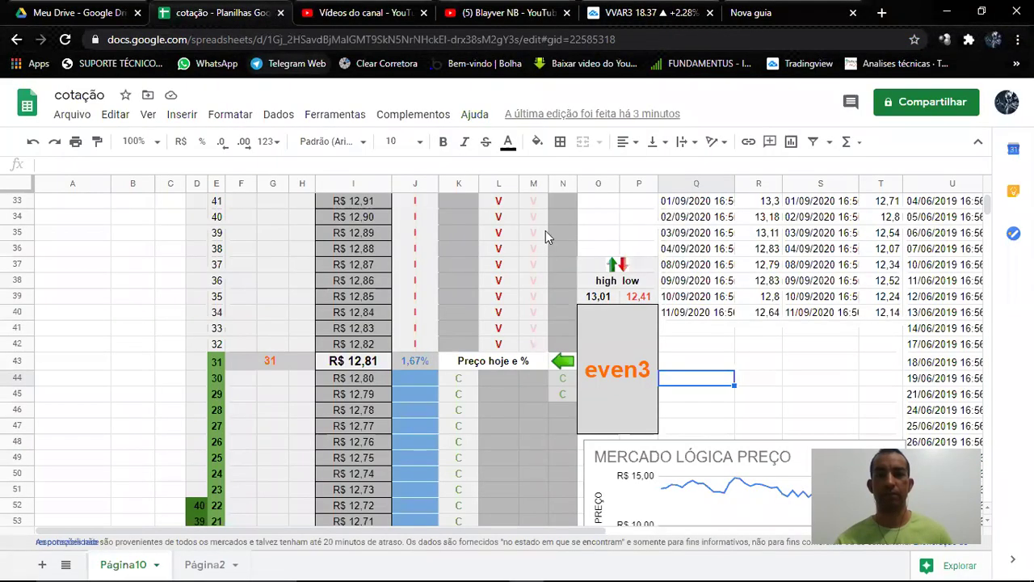
{"action": "left_click", "coordinate": [616, 373]}
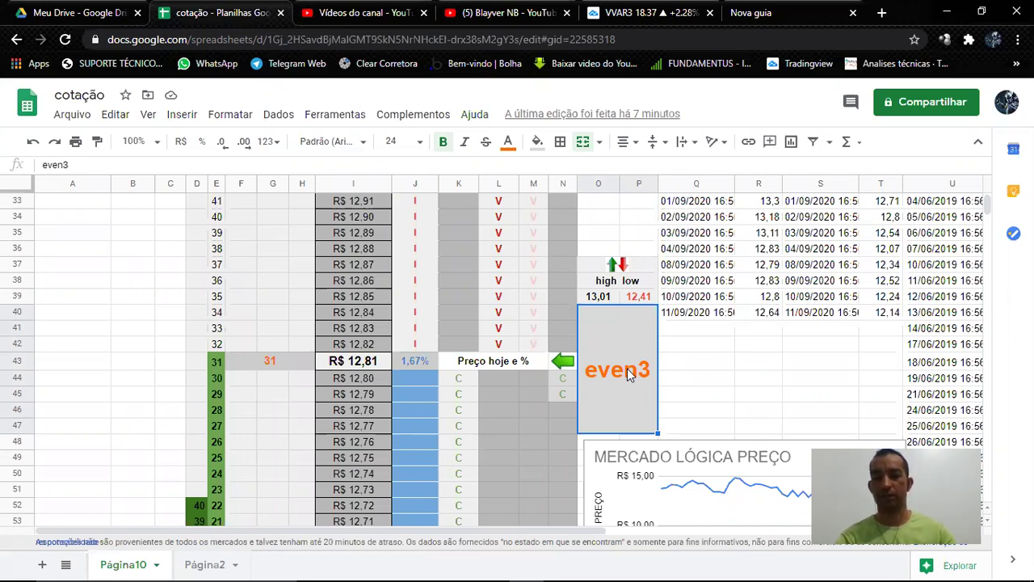
{"action": "type", "text": "V"}
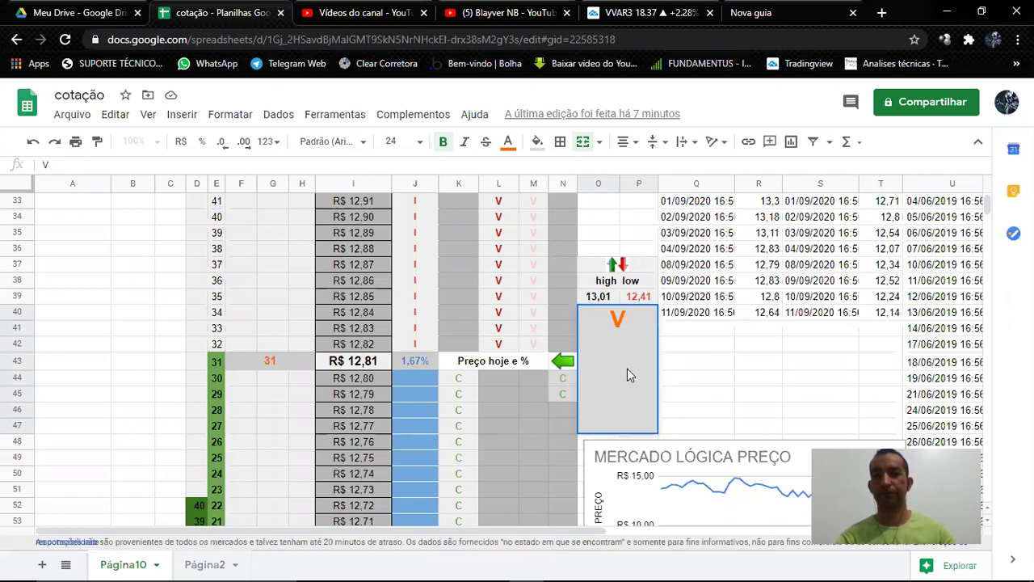
{"action": "type", "text": "V"}
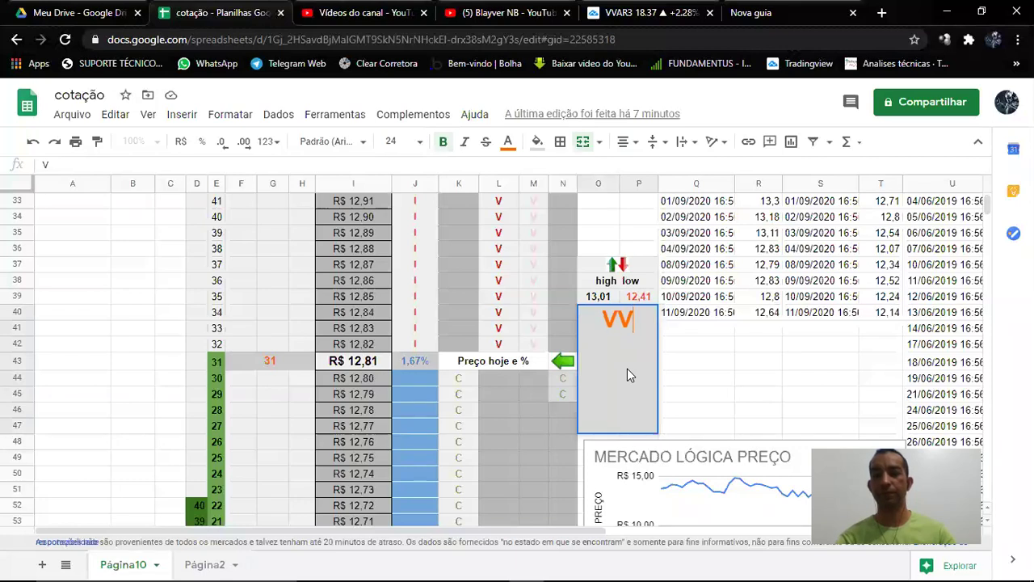
{"action": "type", "text": "AR3"}
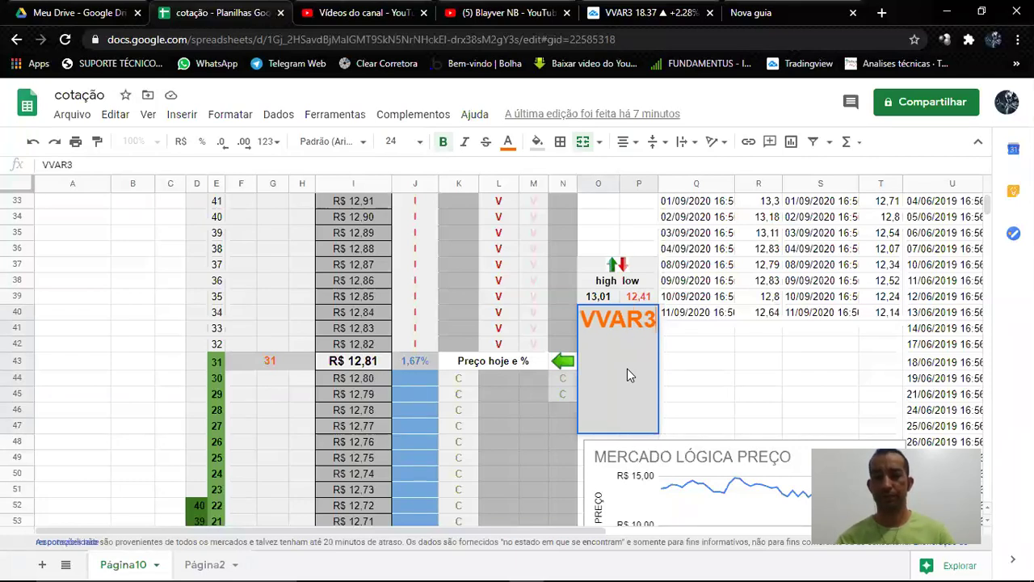
{"action": "key", "text": "Return"}
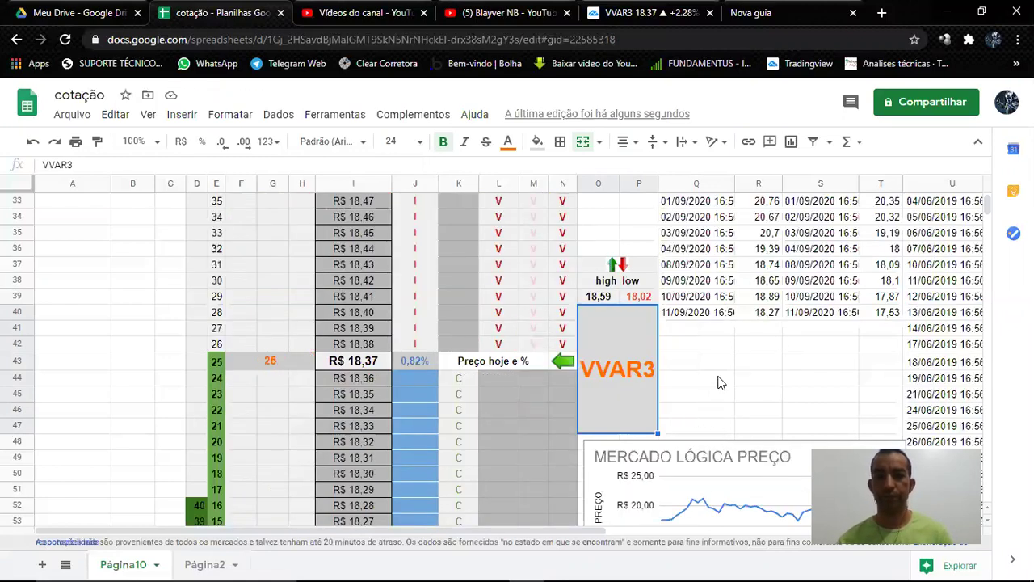
Examine the VVAR3 price ladder above and below today's price, including the I, C and V markers and the row 30 levels.
{"action": "left_click", "coordinate": [722, 383]}
{"action": "scroll", "coordinate": [623, 376], "scroll_direction": "down", "scroll_amount": 2}
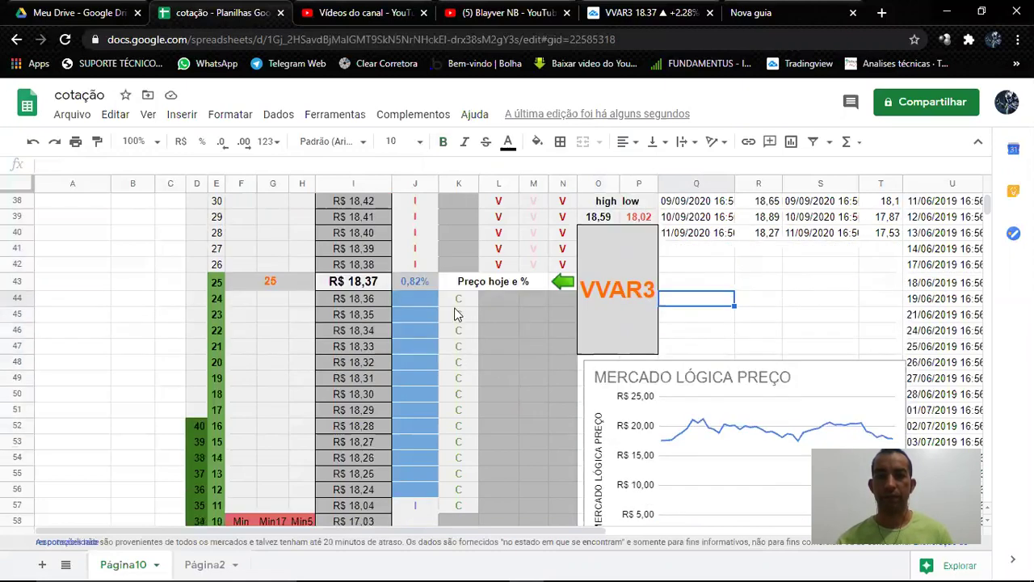
{"action": "scroll", "coordinate": [457, 314], "scroll_direction": "down", "scroll_amount": 2}
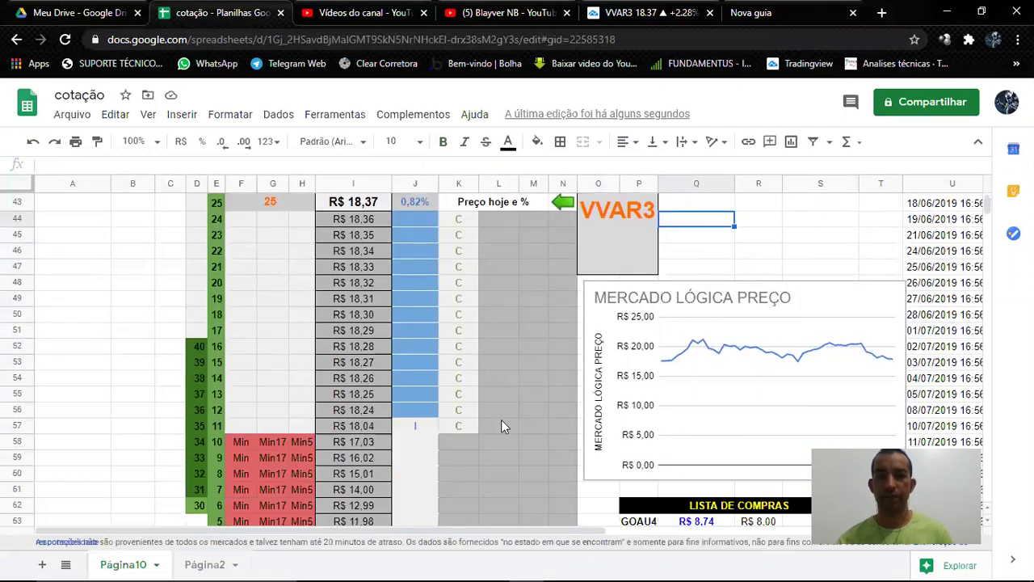
{"action": "left_click", "coordinate": [413, 428]}
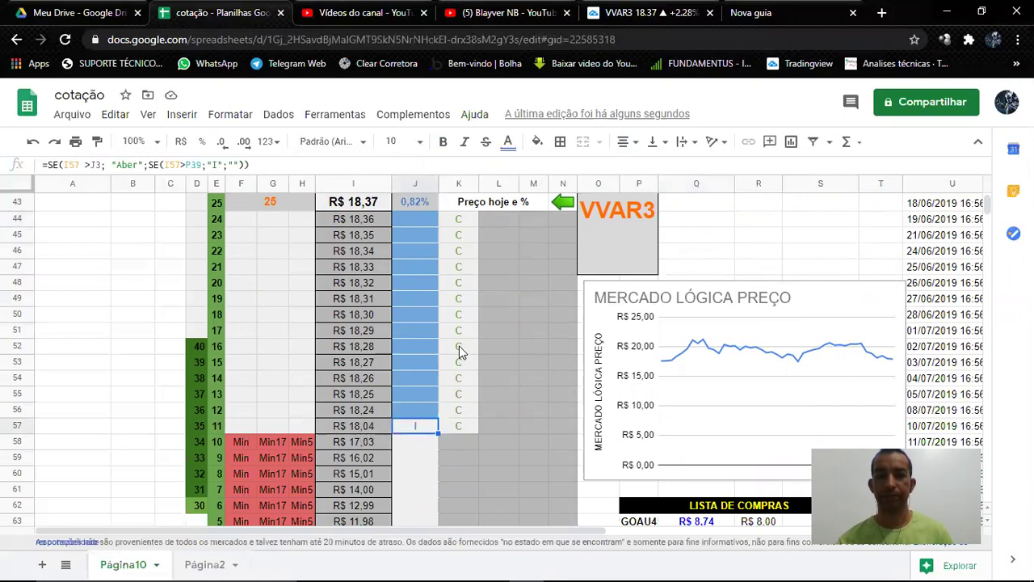
{"action": "scroll", "coordinate": [461, 351], "scroll_direction": "up", "scroll_amount": 3}
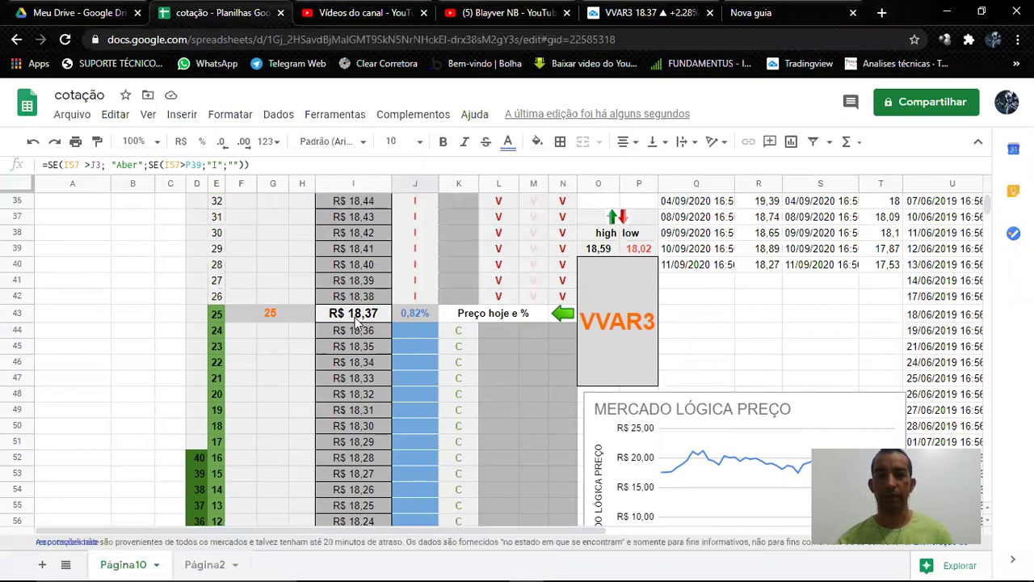
{"action": "scroll", "coordinate": [425, 314], "scroll_direction": "up", "scroll_amount": 5}
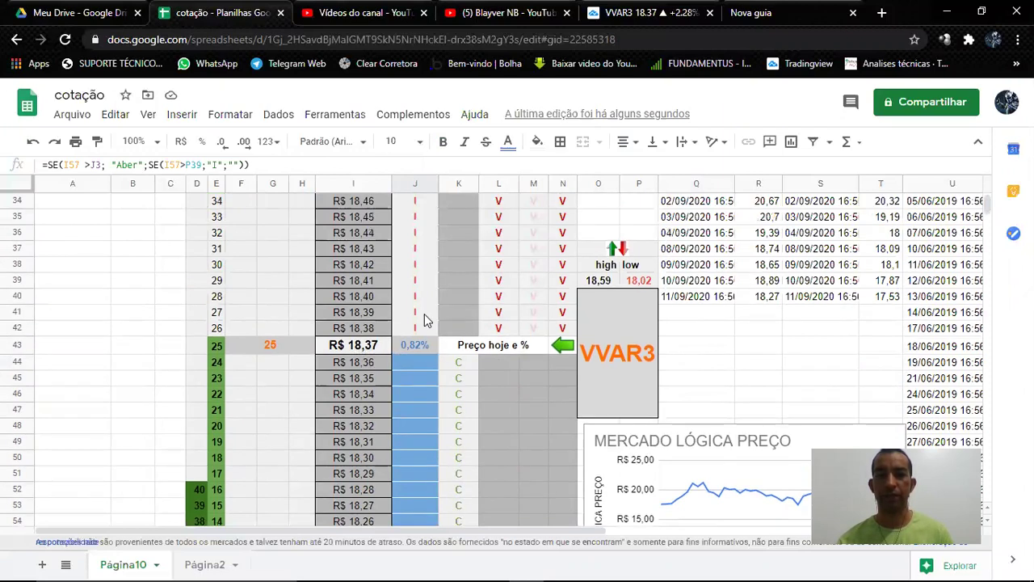
{"action": "left_click", "coordinate": [414, 267]}
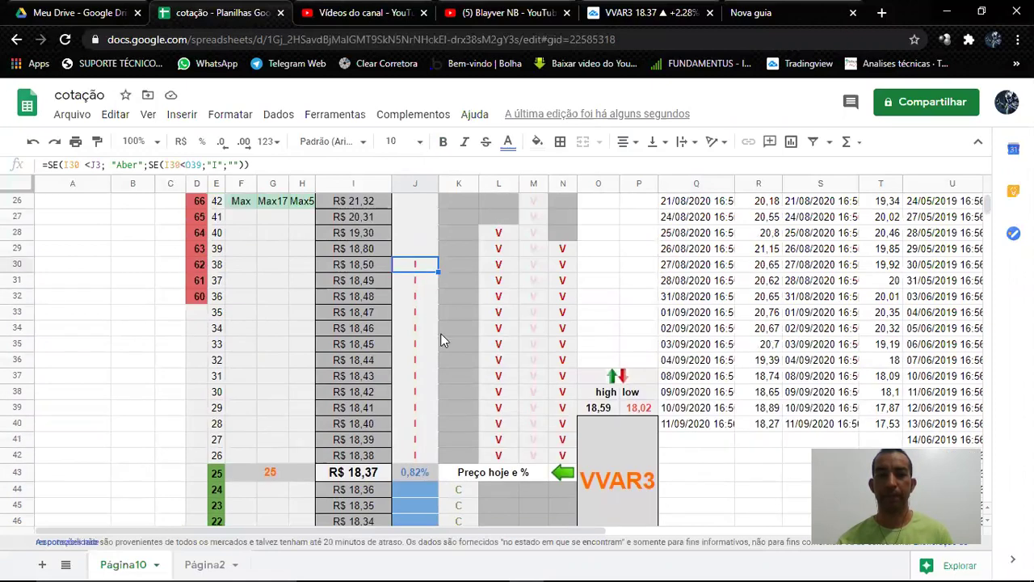
{"action": "left_click_drag", "start_coordinate": [346, 275], "coordinate": [495, 271]}
{"action": "scroll", "coordinate": [493, 273], "scroll_direction": "up", "scroll_amount": 2}
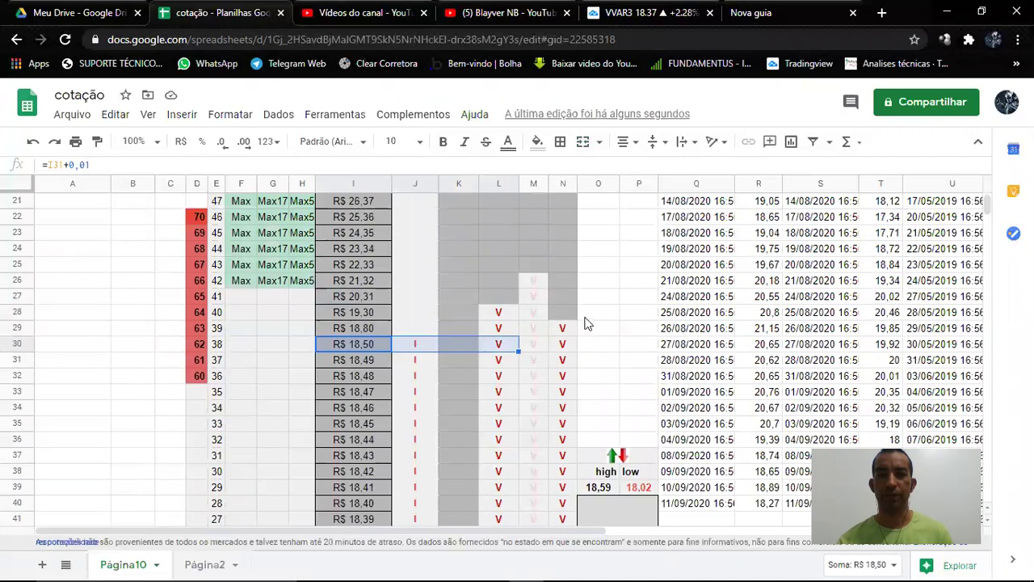
Examine the VVAR3 price ladder from the R$ 19,30 row down through today's price to the C and I markers and minimum levels below.
{"action": "left_click_drag", "start_coordinate": [572, 315], "coordinate": [341, 315]}
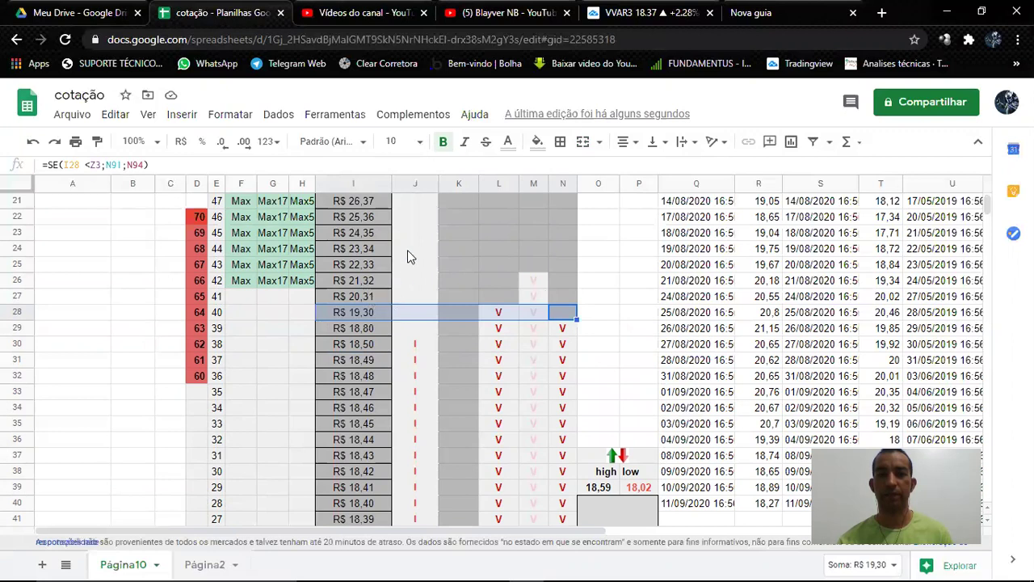
{"action": "scroll", "coordinate": [462, 323], "scroll_direction": "down", "scroll_amount": 1}
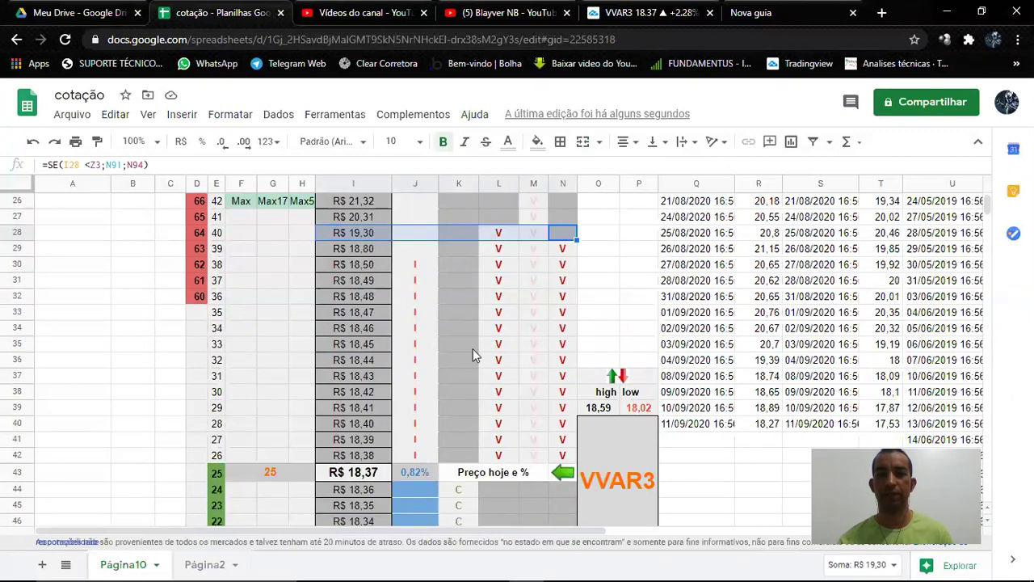
{"action": "scroll", "coordinate": [473, 355], "scroll_direction": "down", "scroll_amount": 3}
{"action": "scroll", "coordinate": [393, 380], "scroll_direction": "down", "scroll_amount": 1}
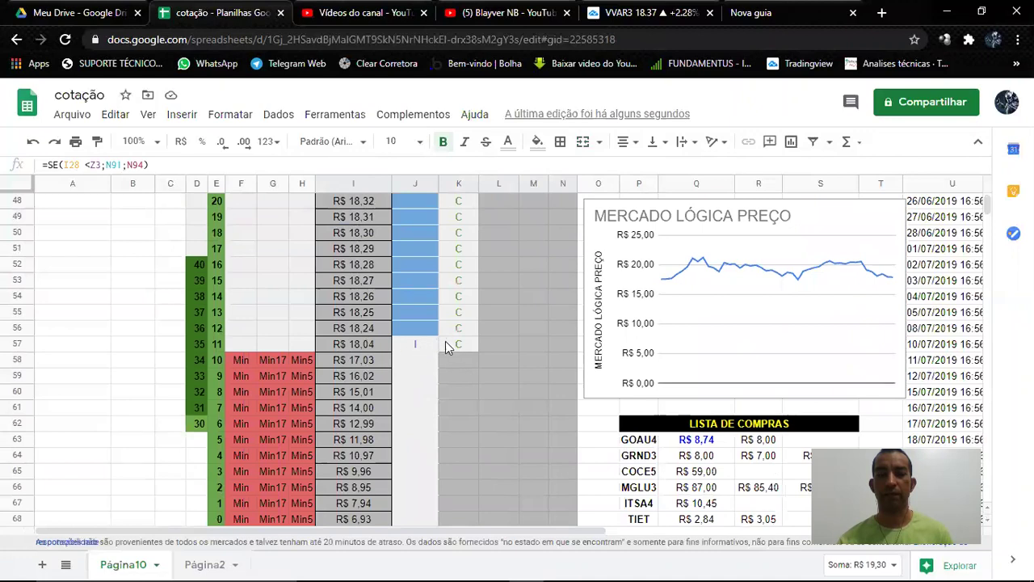
{"action": "scroll", "coordinate": [498, 338], "scroll_direction": "up", "scroll_amount": 3}
{"action": "scroll", "coordinate": [454, 371], "scroll_direction": "down", "scroll_amount": 3}
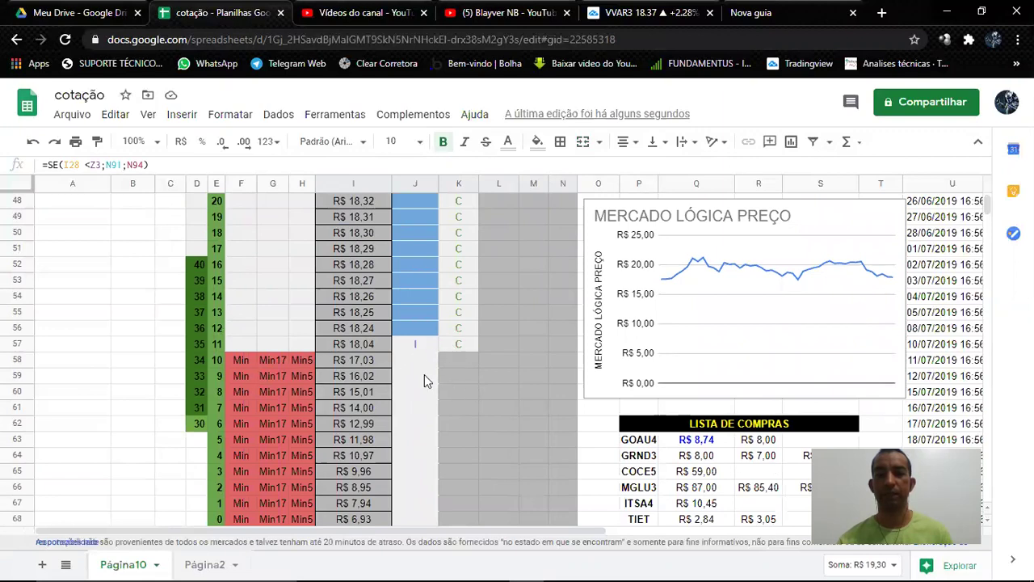
{"action": "scroll", "coordinate": [427, 379], "scroll_direction": "up", "scroll_amount": 3}
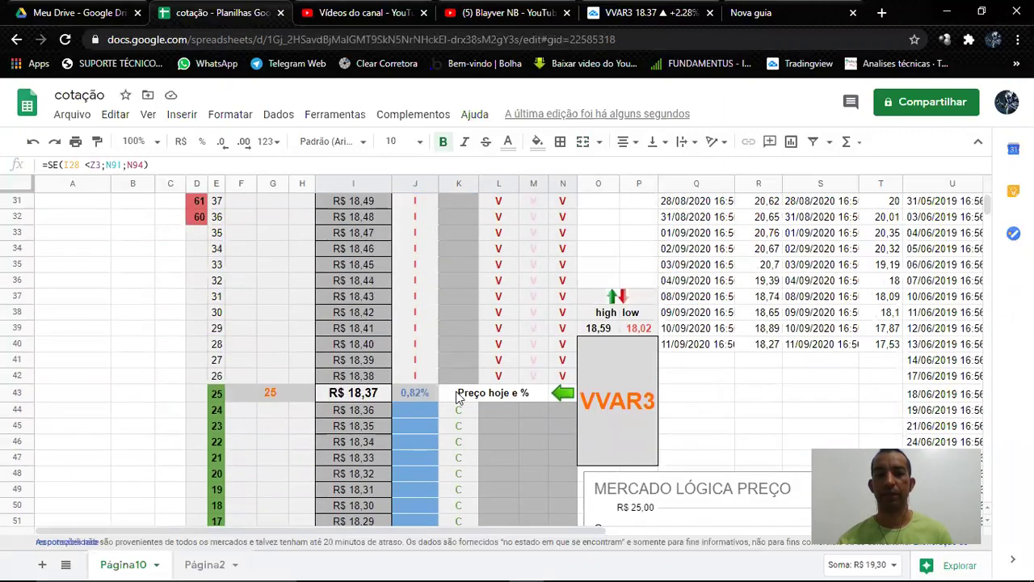
{"action": "scroll", "coordinate": [456, 391], "scroll_direction": "down", "scroll_amount": 1}
{"action": "scroll", "coordinate": [444, 355], "scroll_direction": "down", "scroll_amount": 3}
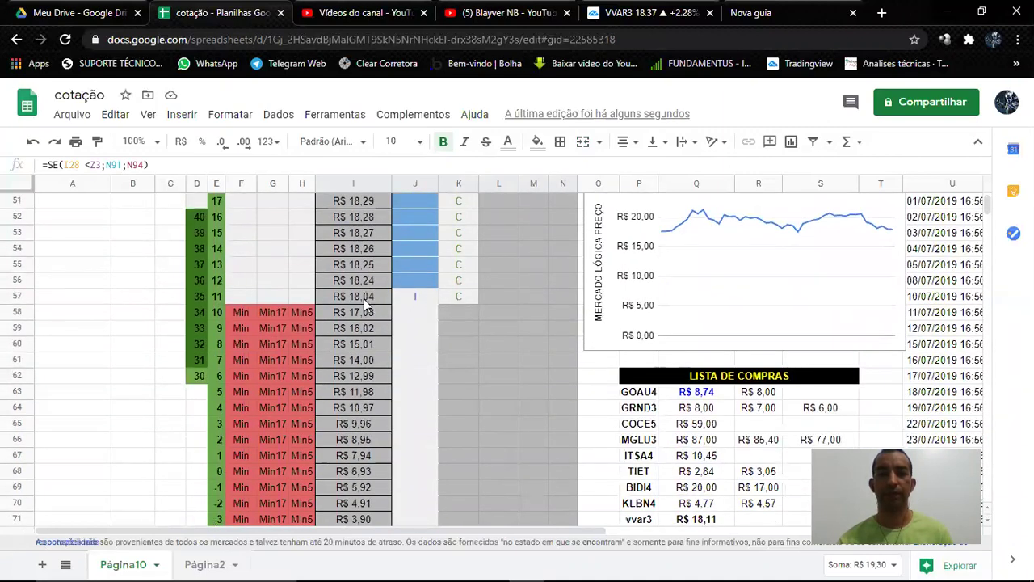
{"action": "scroll", "coordinate": [544, 458], "scroll_direction": "down", "scroll_amount": 1}
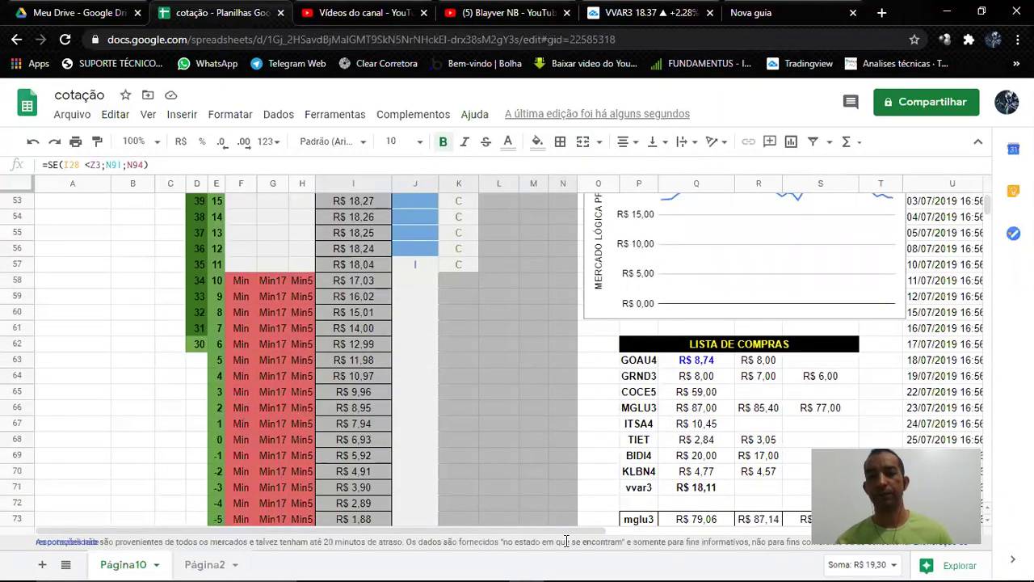
{"action": "scroll", "coordinate": [563, 426], "scroll_direction": "up", "scroll_amount": 2}
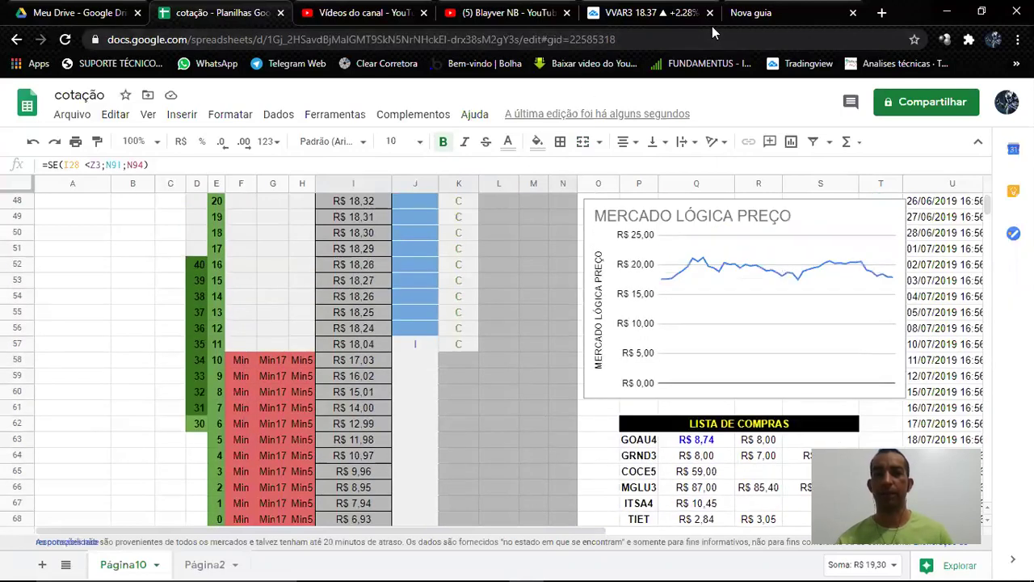
Switch to the TradingView chart and open MGLU3 from the watchlist.
{"action": "left_click", "coordinate": [664, 15]}
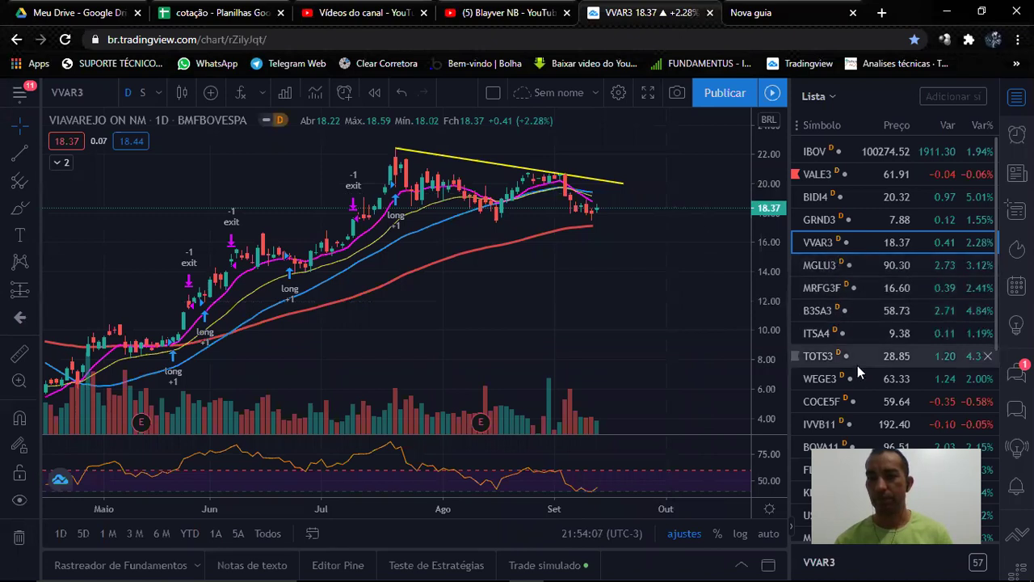
{"action": "scroll", "coordinate": [857, 366], "scroll_direction": "down", "scroll_amount": 1}
{"action": "scroll", "coordinate": [837, 335], "scroll_direction": "up", "scroll_amount": 1}
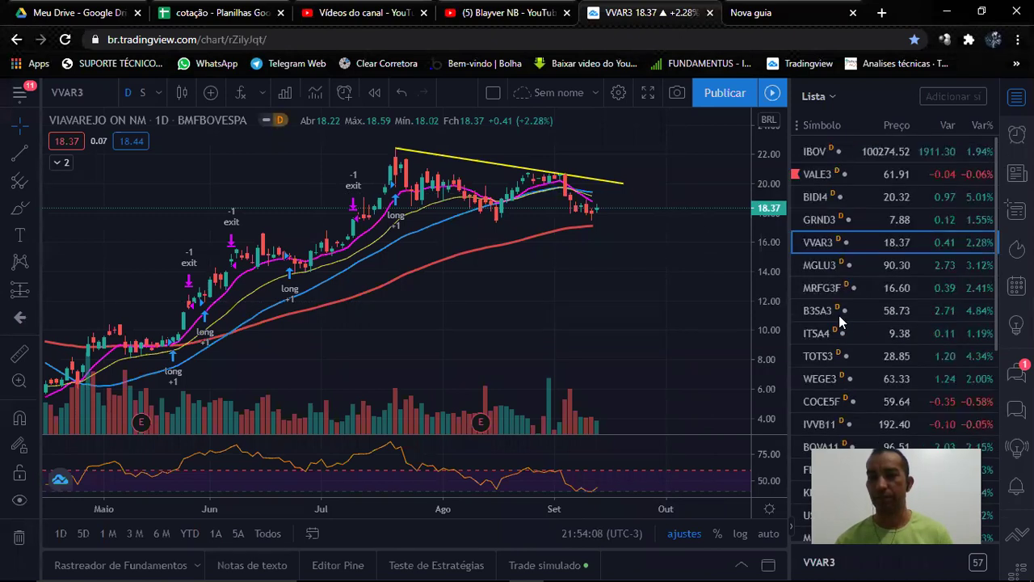
{"action": "left_click", "coordinate": [838, 261]}
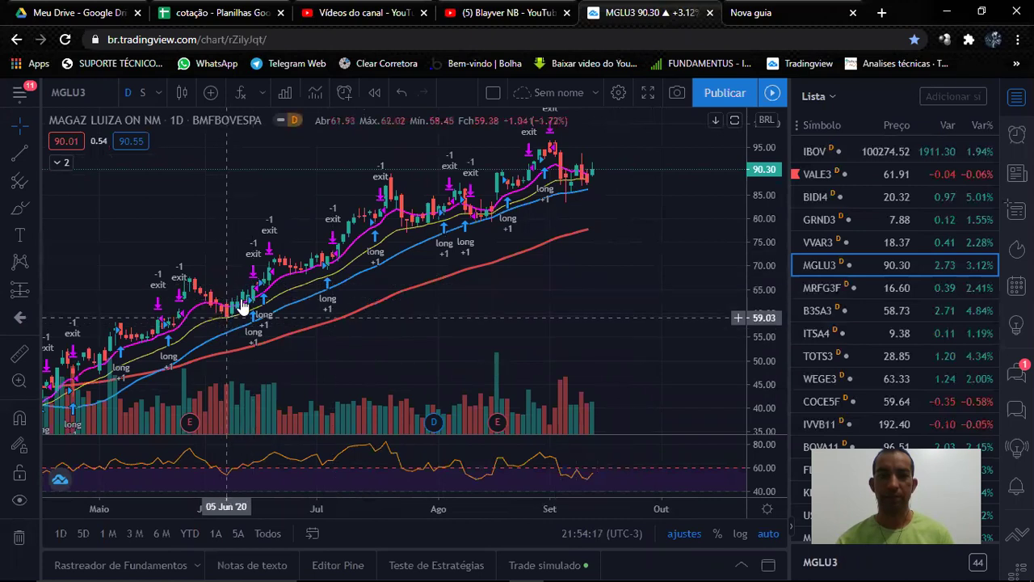
Examine MGLU3's daily price trend and moving averages, from the longer history down to the candles of August and September 2020.
{"action": "scroll", "coordinate": [688, 331], "scroll_direction": "down", "scroll_amount": 5}
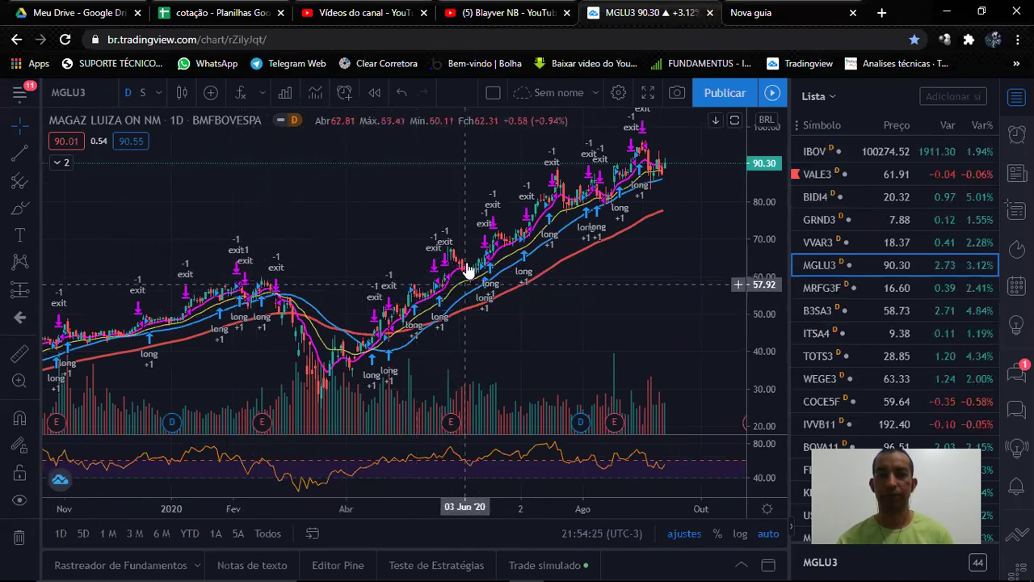
{"action": "scroll", "coordinate": [466, 284], "scroll_direction": "up", "scroll_amount": 5}
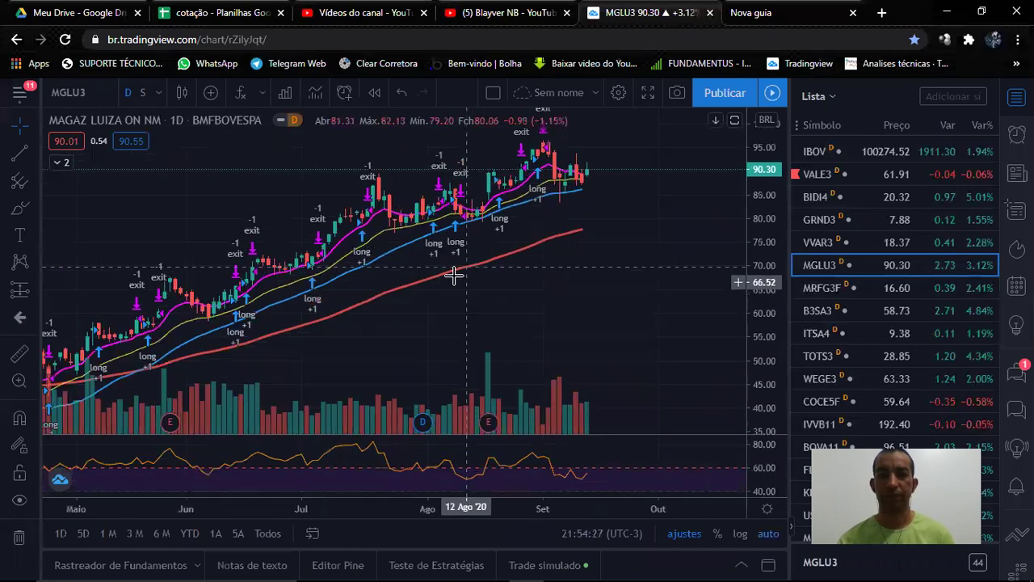
{"action": "left_click_drag", "start_coordinate": [573, 324], "coordinate": [681, 333]}
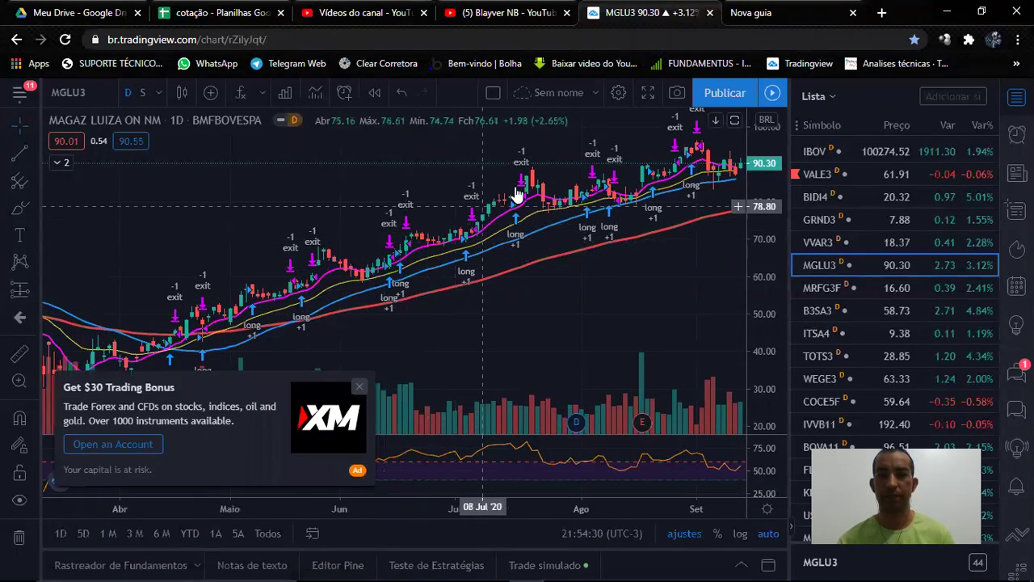
{"action": "left_click_drag", "start_coordinate": [606, 313], "coordinate": [461, 248]}
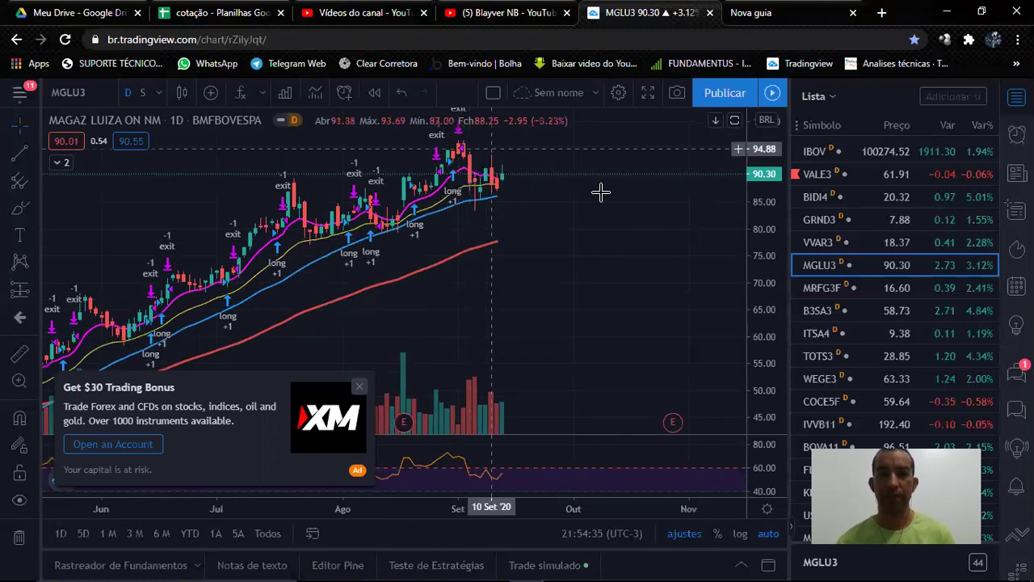
{"action": "scroll", "coordinate": [646, 278], "scroll_direction": "left", "scroll_amount": 3}
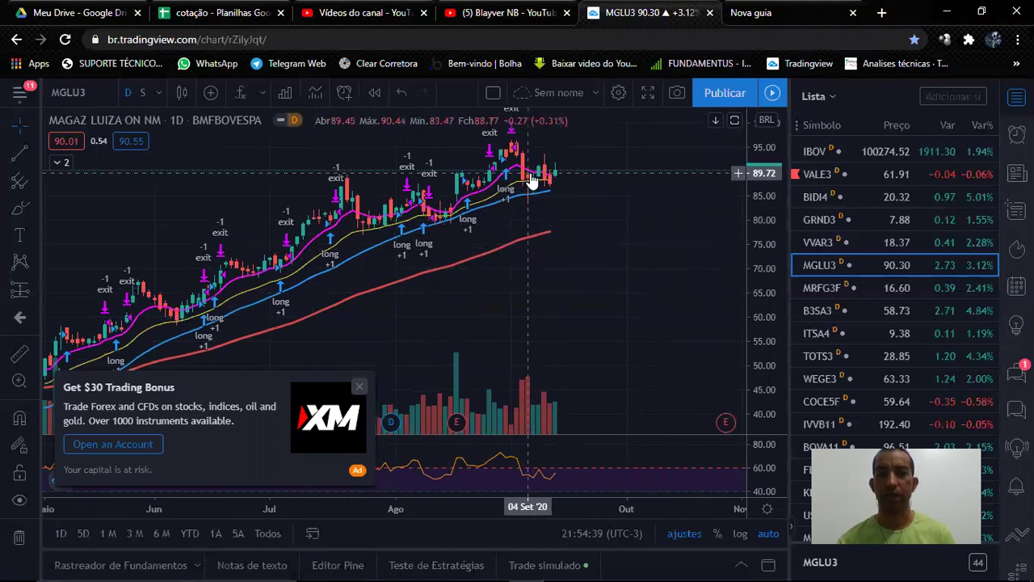
{"action": "scroll", "coordinate": [541, 178], "scroll_direction": "up", "scroll_amount": 2}
{"action": "scroll", "coordinate": [420, 210], "scroll_direction": "up", "scroll_amount": 2}
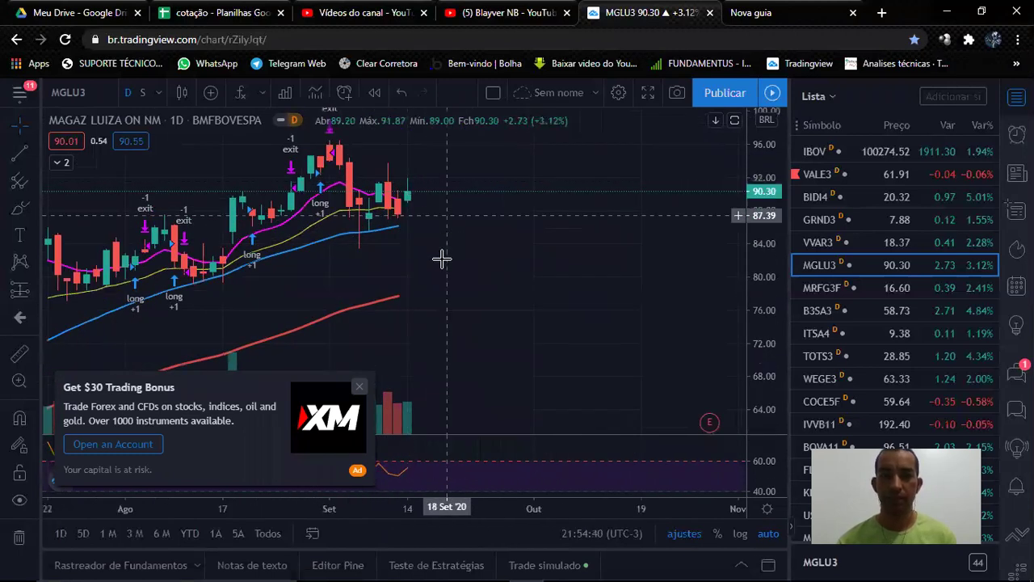
{"action": "scroll", "coordinate": [646, 266], "scroll_direction": "left", "scroll_amount": 3}
{"action": "scroll", "coordinate": [638, 256], "scroll_direction": "up", "scroll_amount": 3}
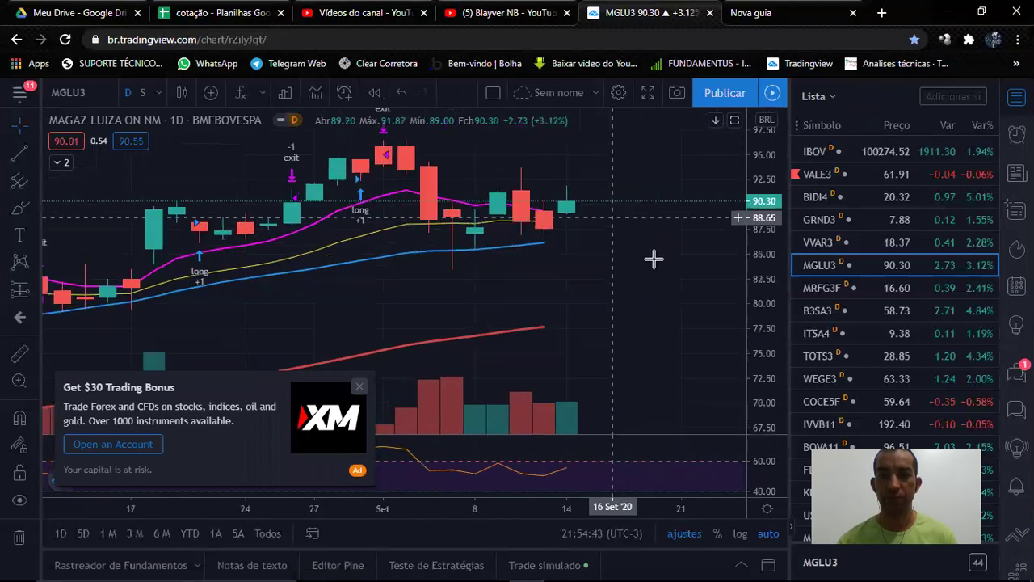
{"action": "scroll", "coordinate": [404, 226], "scroll_direction": "down", "scroll_amount": 3}
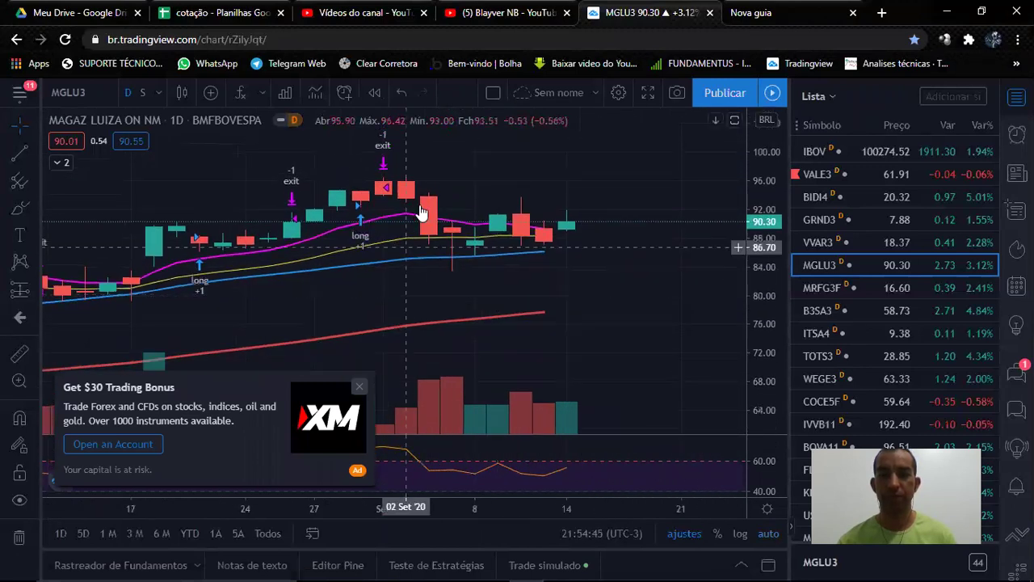
Draw a descending trend line on MGLU3 from the 01 Set '20 high at about 96.61 to about 90.39 on 16 Set '20.
{"action": "left_click", "coordinate": [19, 151]}
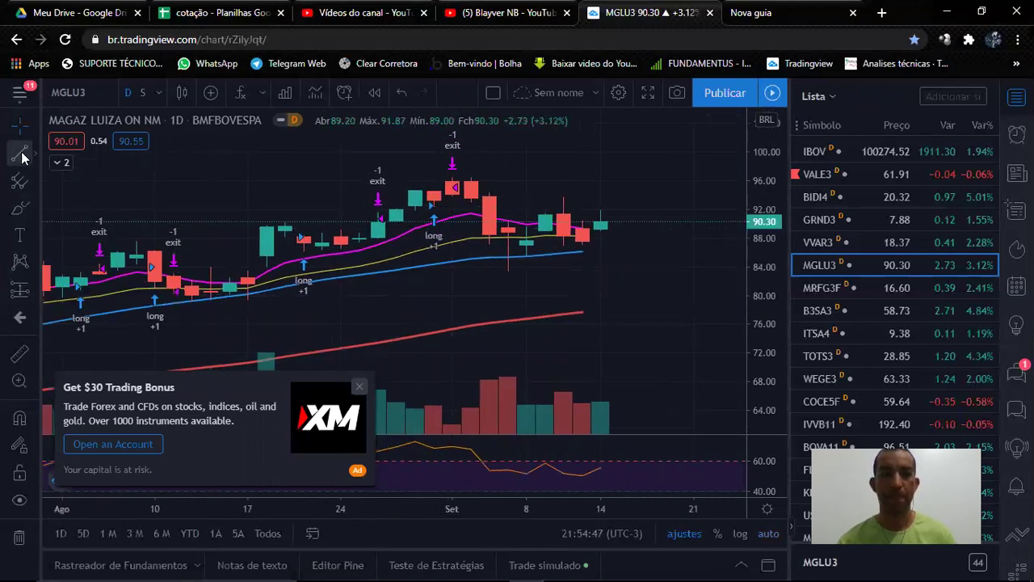
{"action": "left_click", "coordinate": [453, 176]}
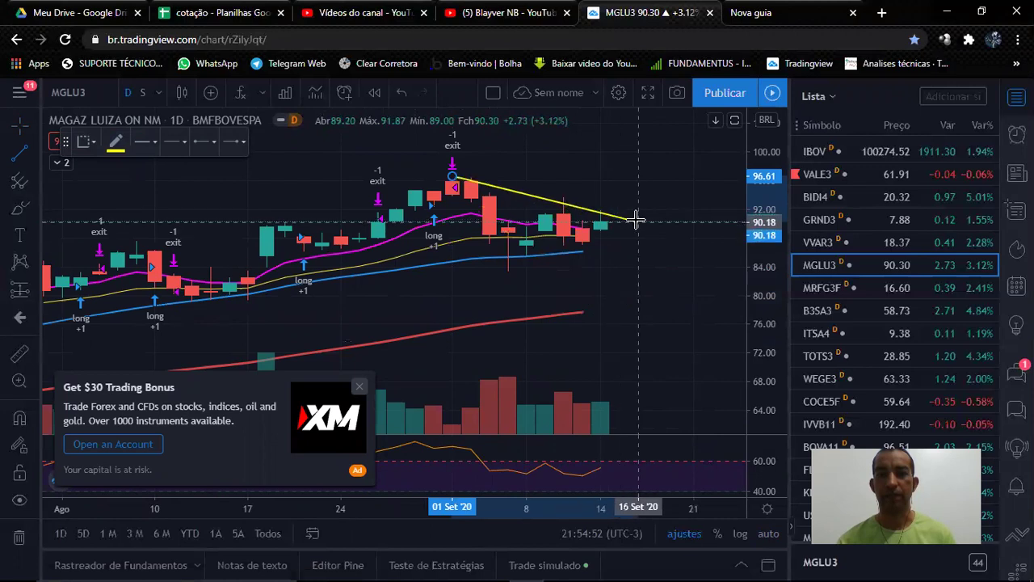
{"action": "left_click", "coordinate": [637, 220]}
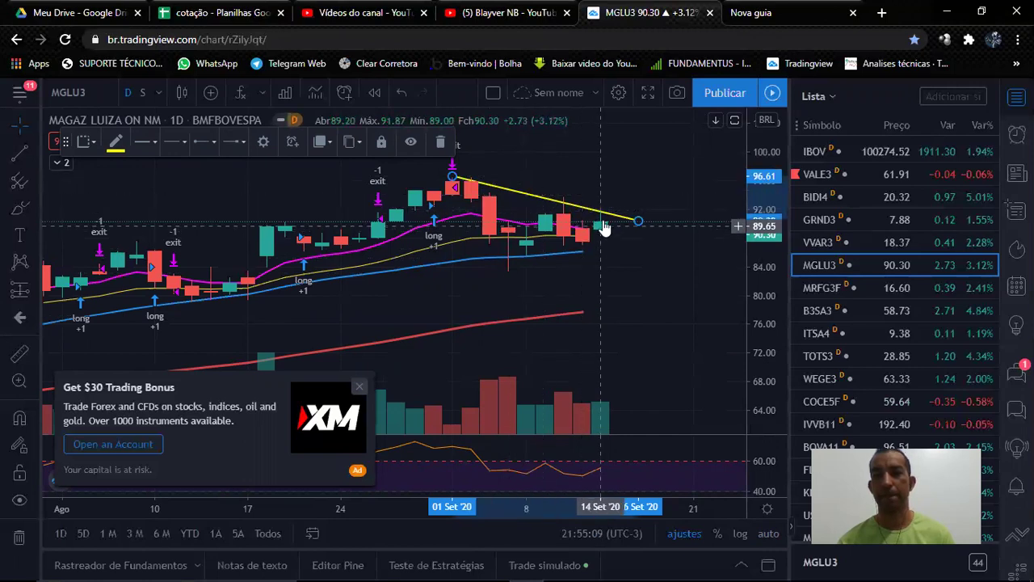
Close the advertisement over the MGLU3 chart and enlarge the oscillator pane below the price candles.
{"action": "scroll", "coordinate": [612, 237], "scroll_direction": "up", "scroll_amount": 2}
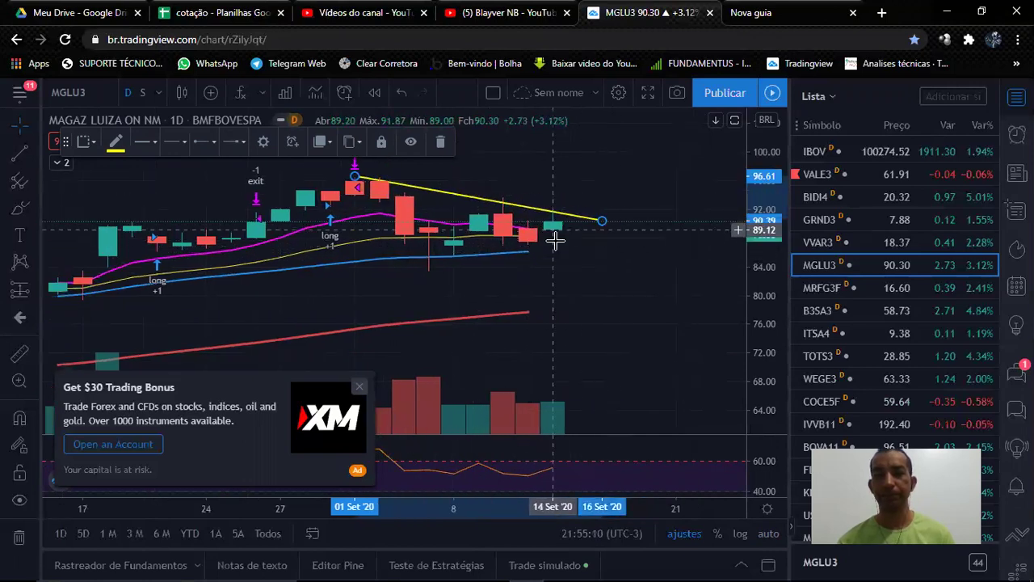
{"action": "scroll", "coordinate": [570, 247], "scroll_direction": "down", "scroll_amount": 2}
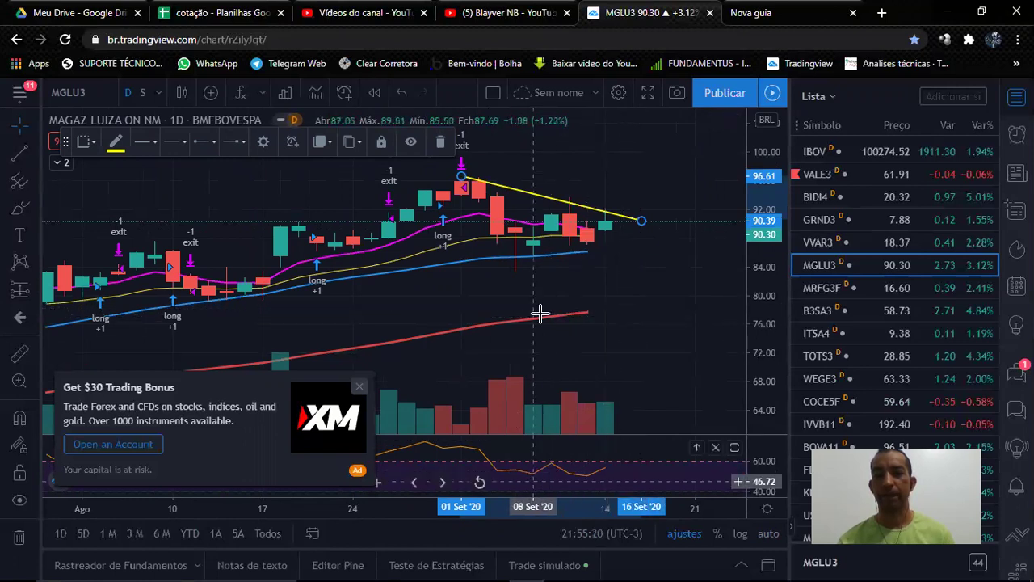
{"action": "left_click", "coordinate": [360, 387]}
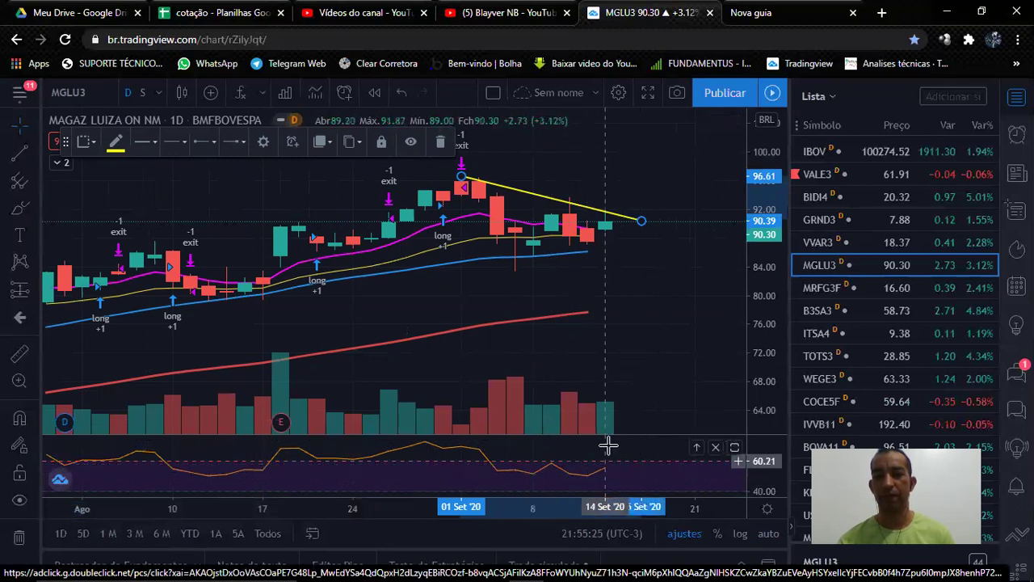
{"action": "left_click_drag", "start_coordinate": [608, 435], "coordinate": [619, 338]}
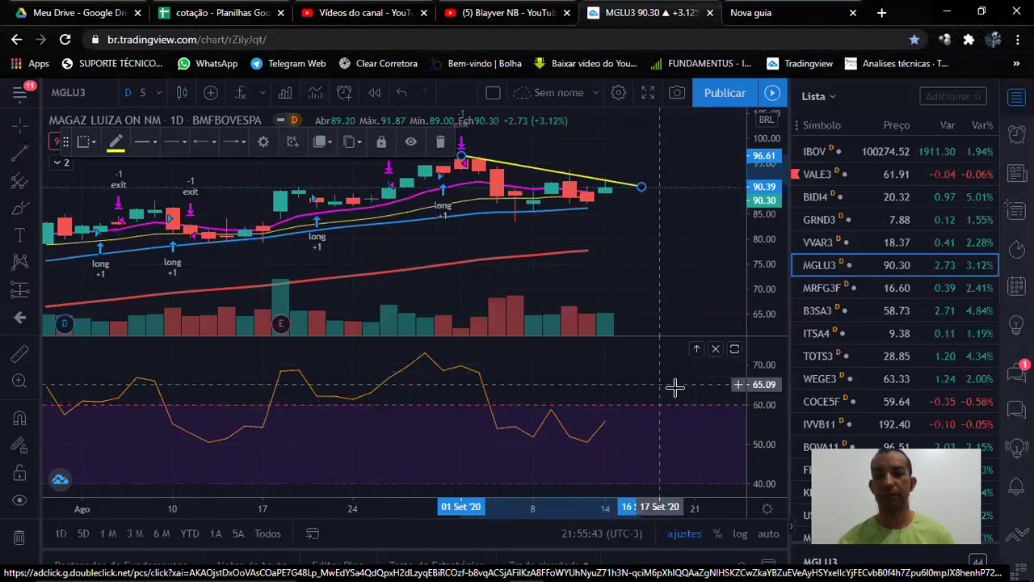
{"action": "left_click_drag", "start_coordinate": [569, 345], "coordinate": [568, 349]}
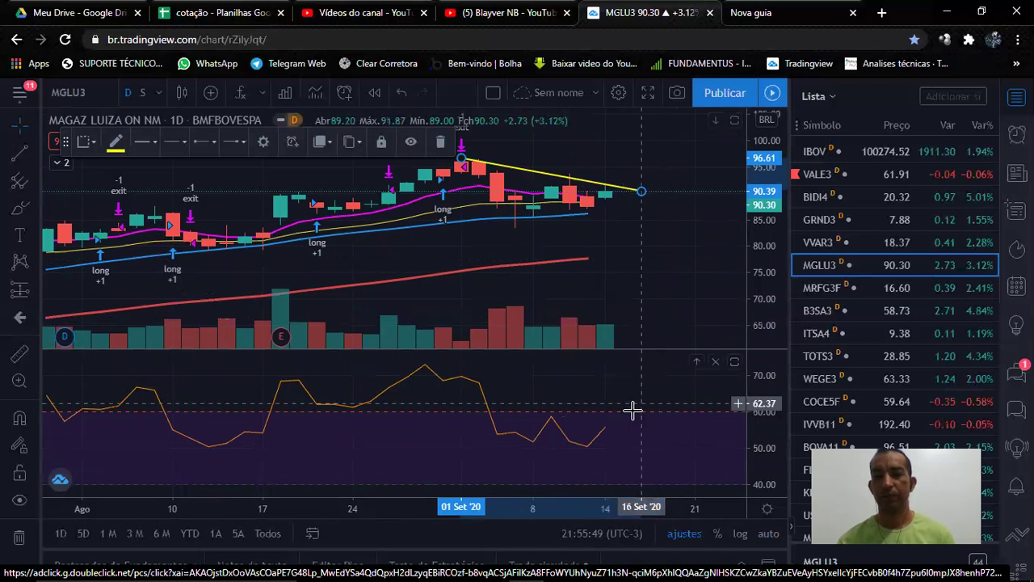
Examine MGLU3's recent candles against the yellow descending trend line, the moving averages and the oscillator.
{"action": "scroll", "coordinate": [646, 245], "scroll_direction": "down", "scroll_amount": 3}
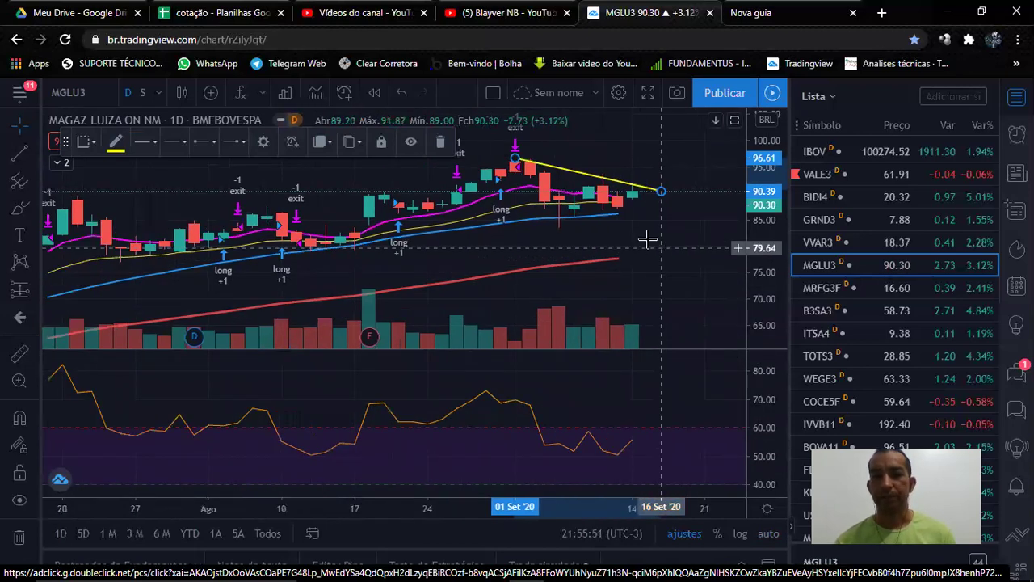
{"action": "left_click_drag", "start_coordinate": [642, 216], "coordinate": [560, 269]}
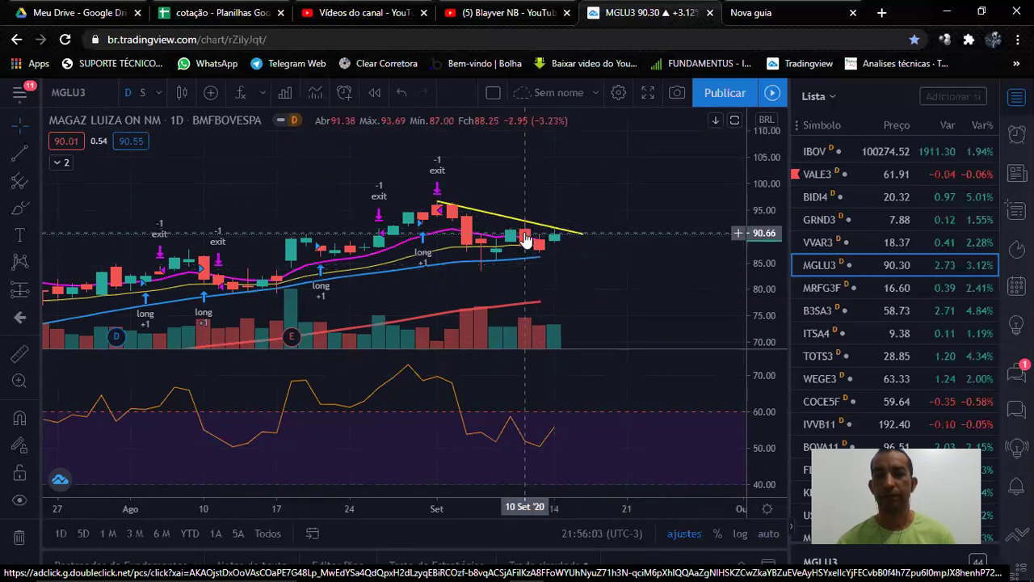
{"action": "scroll", "coordinate": [527, 237], "scroll_direction": "up", "scroll_amount": 2}
{"action": "left_click_drag", "start_coordinate": [662, 245], "coordinate": [687, 240]}
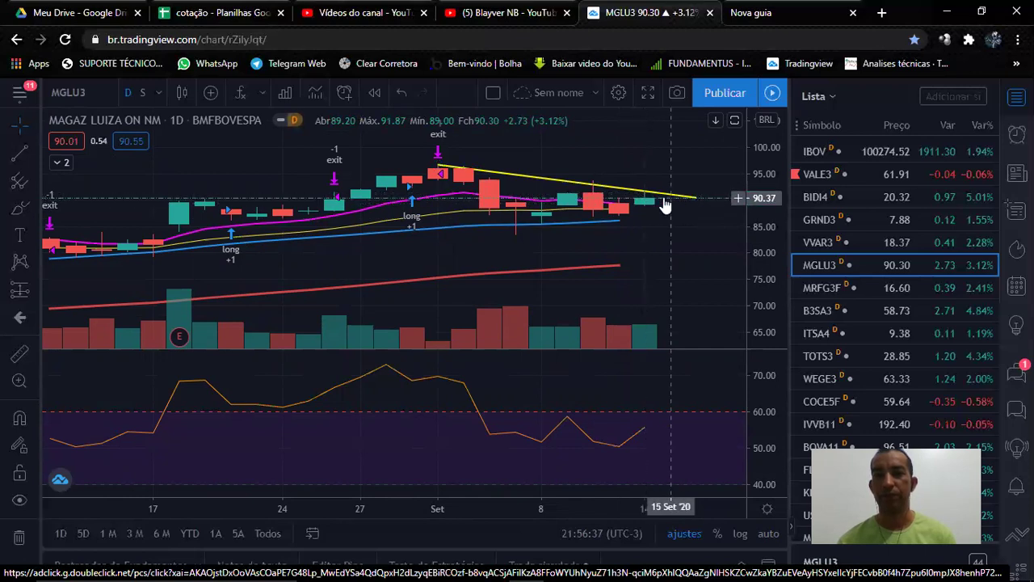
{"action": "scroll", "coordinate": [654, 203], "scroll_direction": "up", "scroll_amount": 2}
{"action": "scroll", "coordinate": [639, 203], "scroll_direction": "up", "scroll_amount": 2}
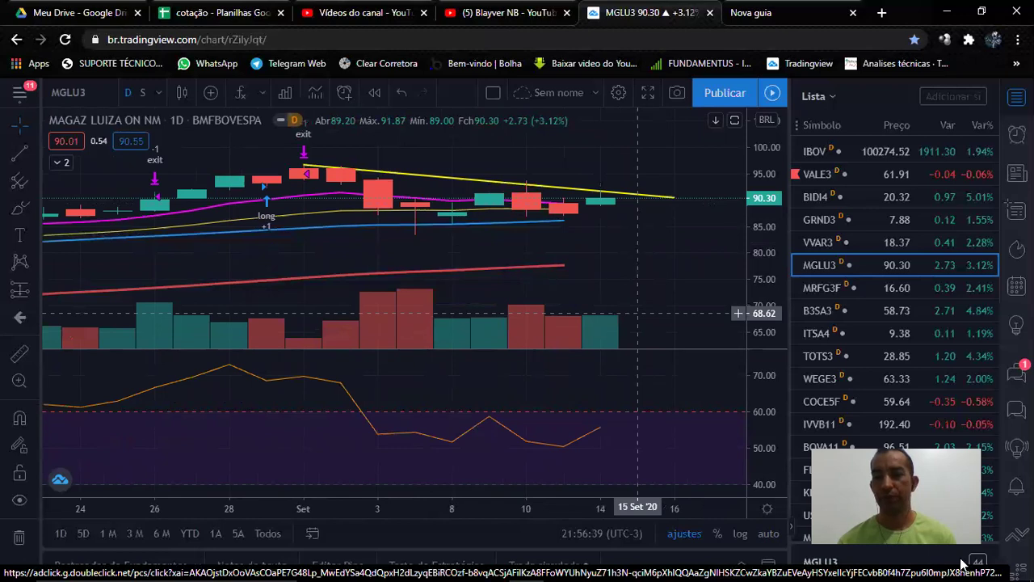
{"action": "scroll", "coordinate": [635, 219], "scroll_direction": "down", "scroll_amount": 2}
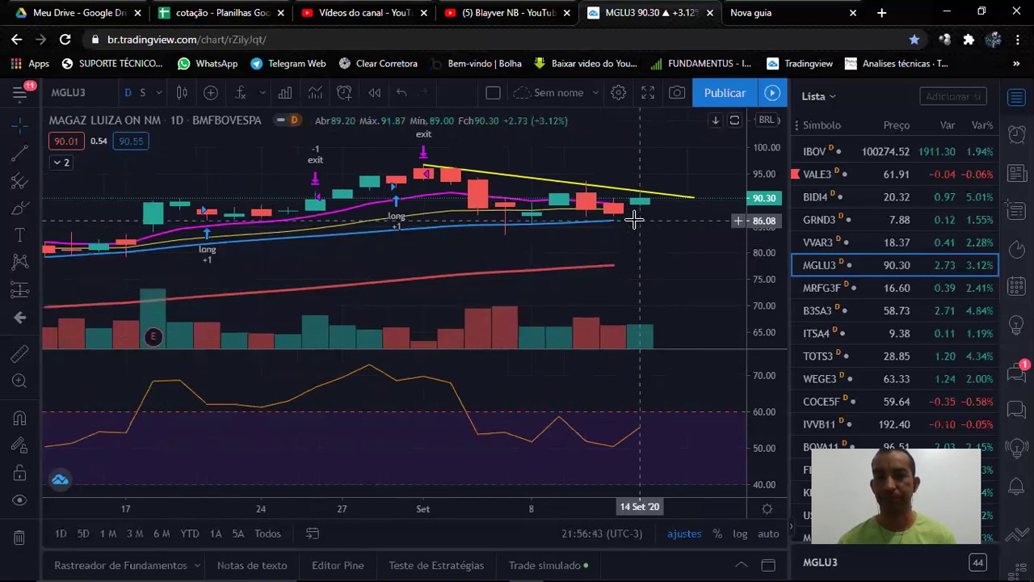
{"action": "scroll", "coordinate": [634, 220], "scroll_direction": "down", "scroll_amount": 5}
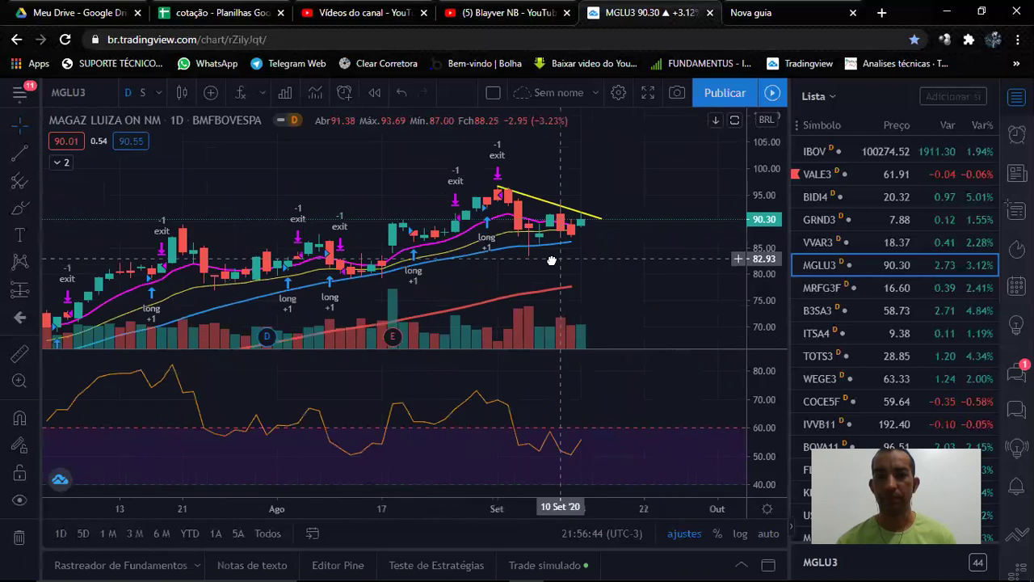
{"action": "left_click_drag", "start_coordinate": [551, 260], "coordinate": [541, 262]}
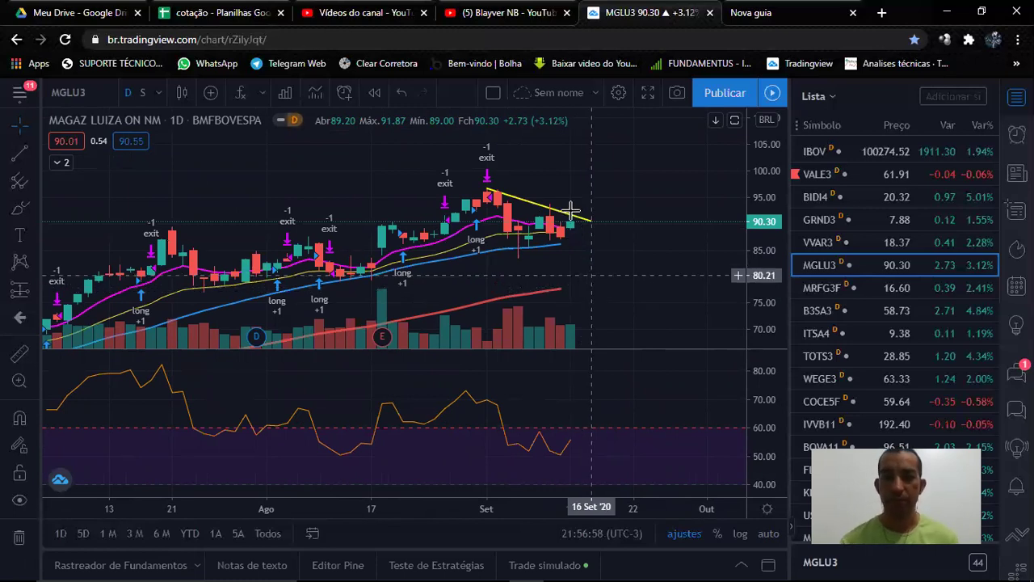
{"action": "scroll", "coordinate": [606, 269], "scroll_direction": "down", "scroll_amount": 2}
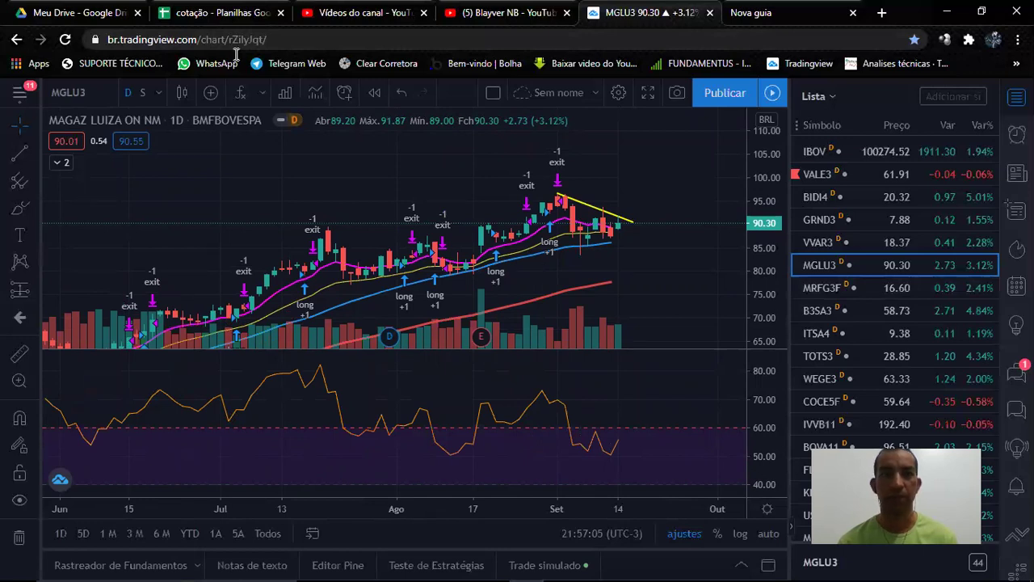
Switch to the cotação spreadsheet and change the analysed ticker in the large merged cell to MGLU3.
{"action": "key", "text": "ctrl+2"}
{"action": "scroll", "coordinate": [539, 334], "scroll_direction": "up", "scroll_amount": 3}
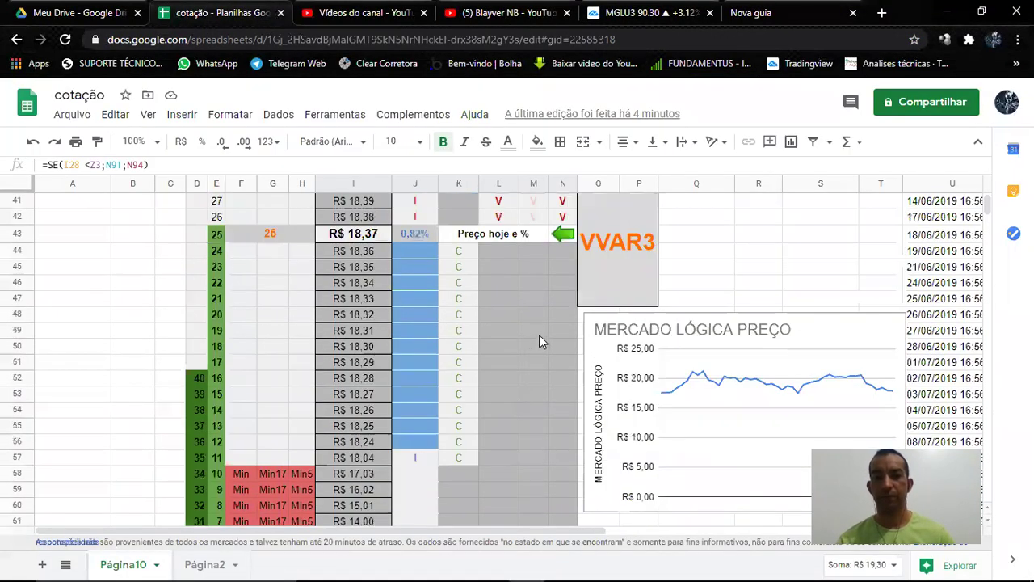
{"action": "type", "text": "MG"}
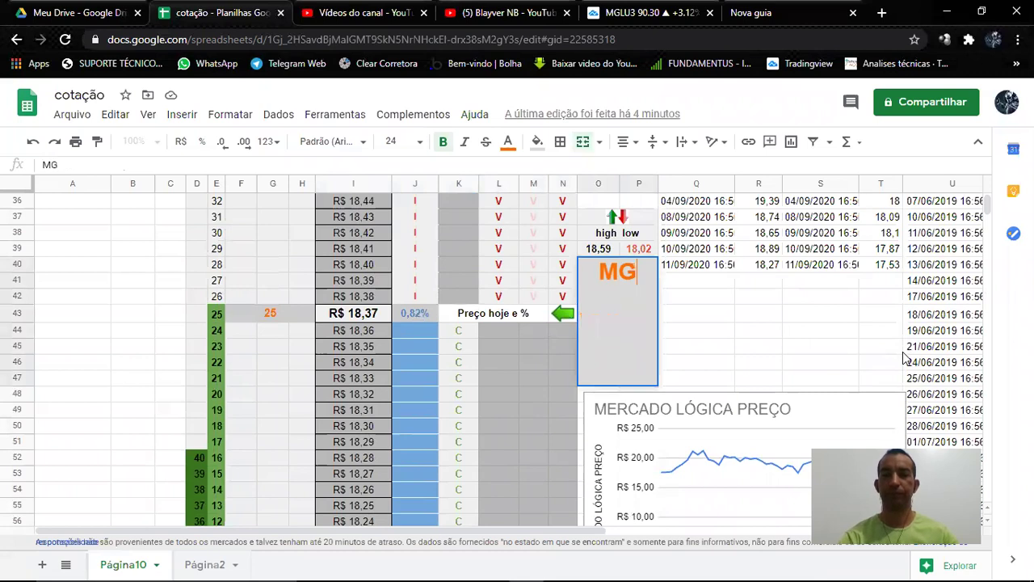
{"action": "type", "text": "LU3"}
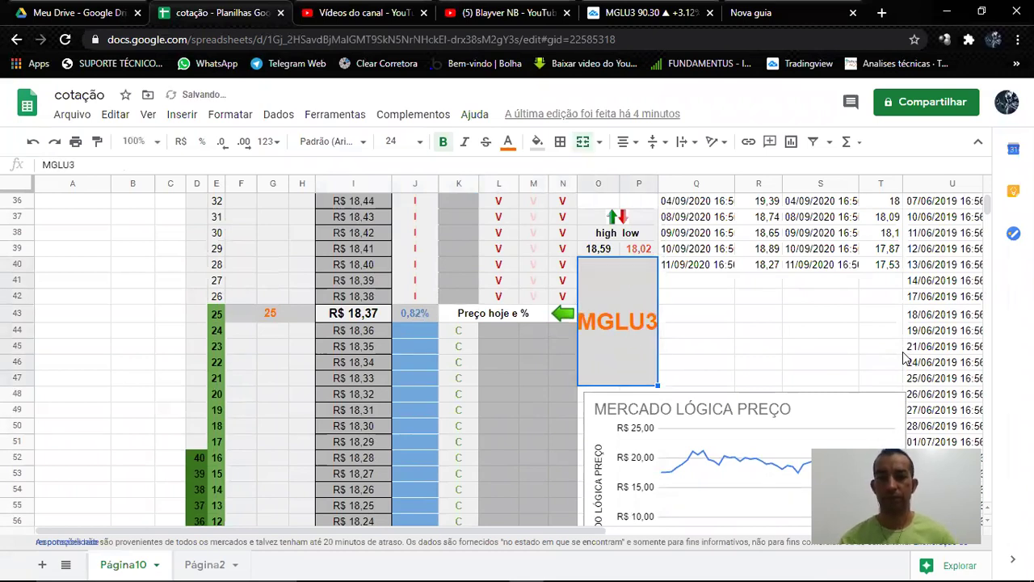
{"action": "key", "text": "Return"}
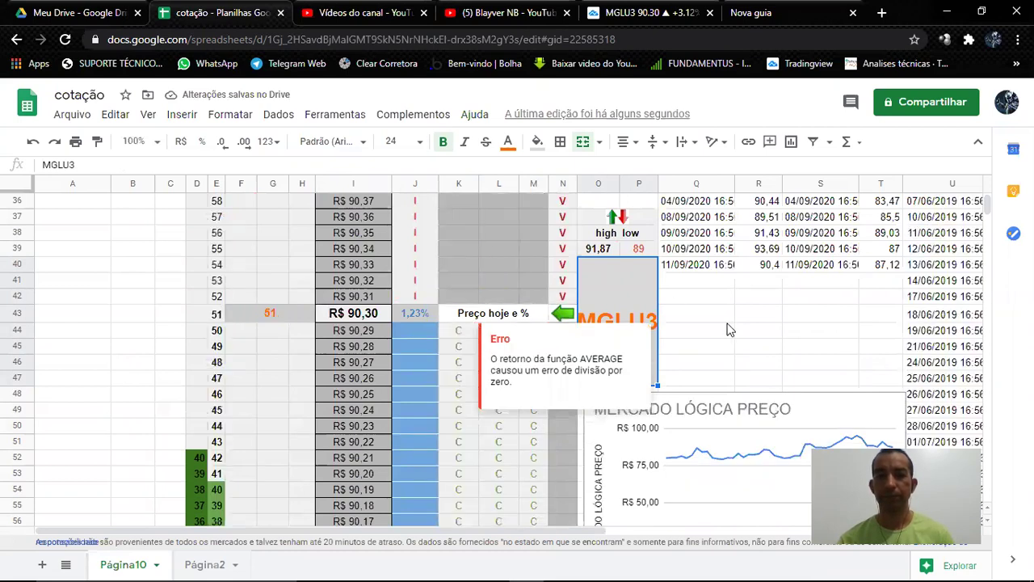
Examine MGLU3's buy signals (C) and minimum markers in the price ladder below today's price.
{"action": "scroll", "coordinate": [571, 307], "scroll_direction": "down", "scroll_amount": 1}
{"action": "scroll", "coordinate": [572, 308], "scroll_direction": "down", "scroll_amount": 7}
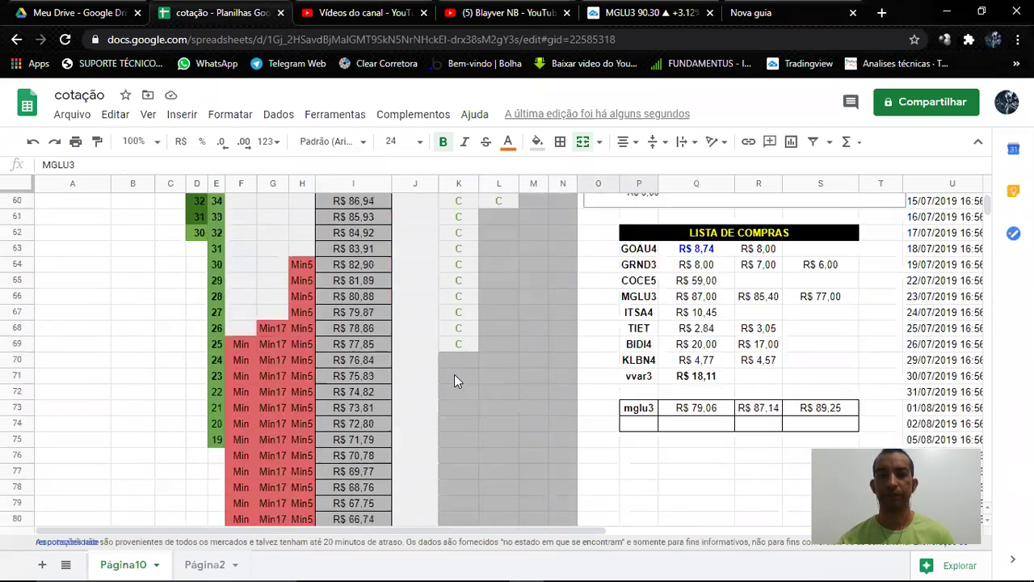
{"action": "scroll", "coordinate": [471, 292], "scroll_direction": "up", "scroll_amount": 5}
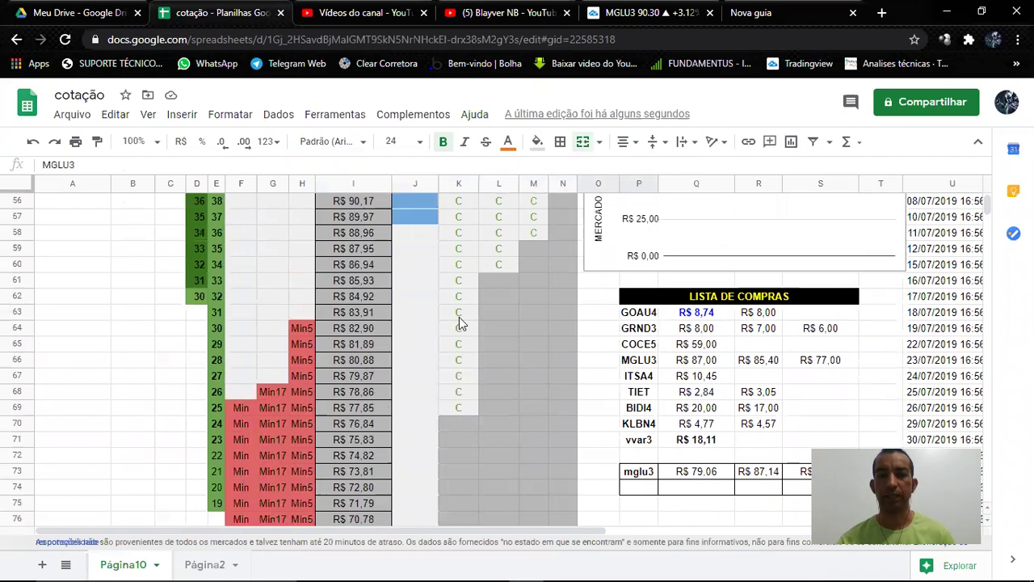
{"action": "scroll", "coordinate": [501, 388], "scroll_direction": "up", "scroll_amount": 1}
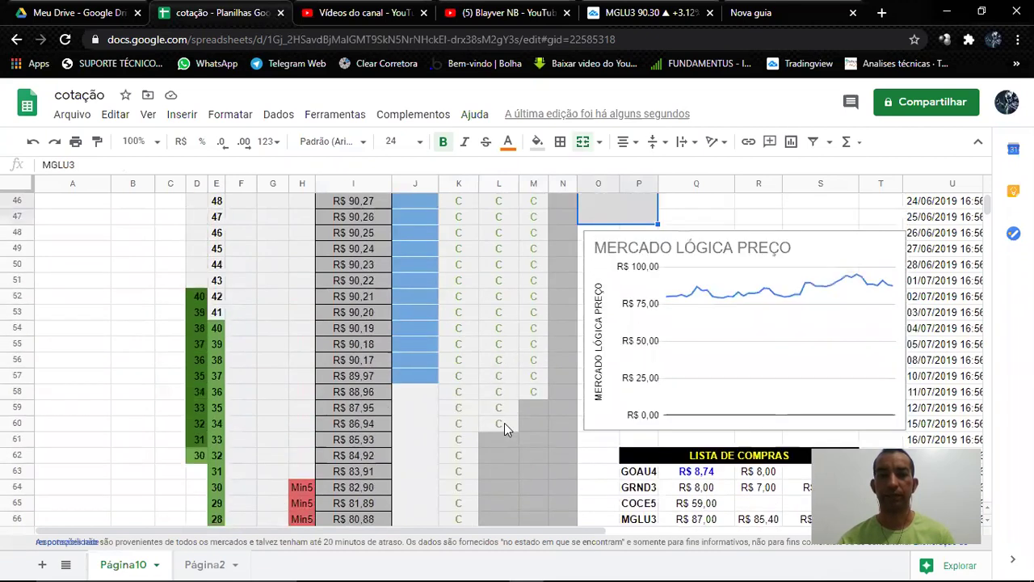
{"action": "left_click", "coordinate": [400, 377]}
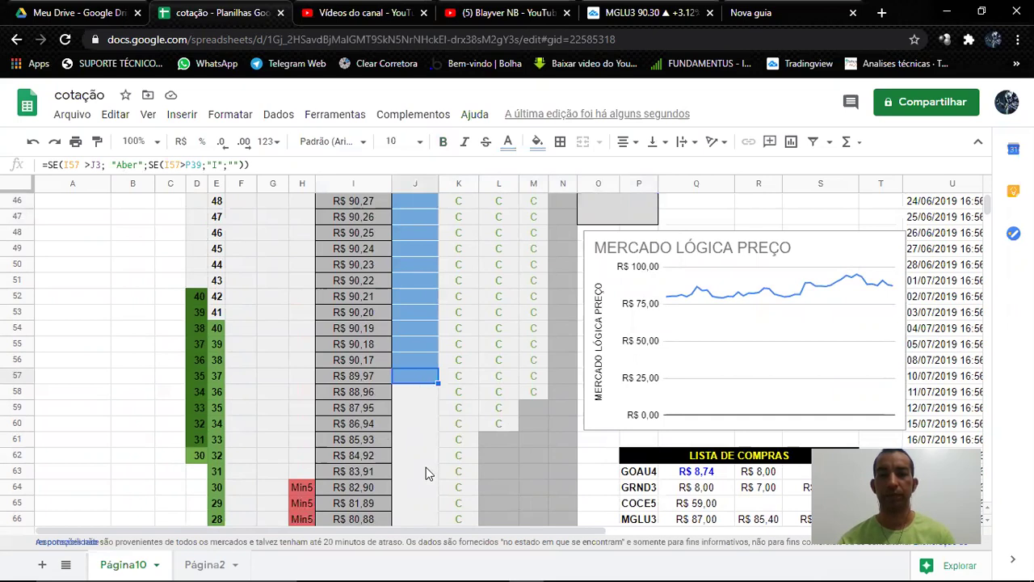
{"action": "scroll", "coordinate": [453, 421], "scroll_direction": "up", "scroll_amount": 2}
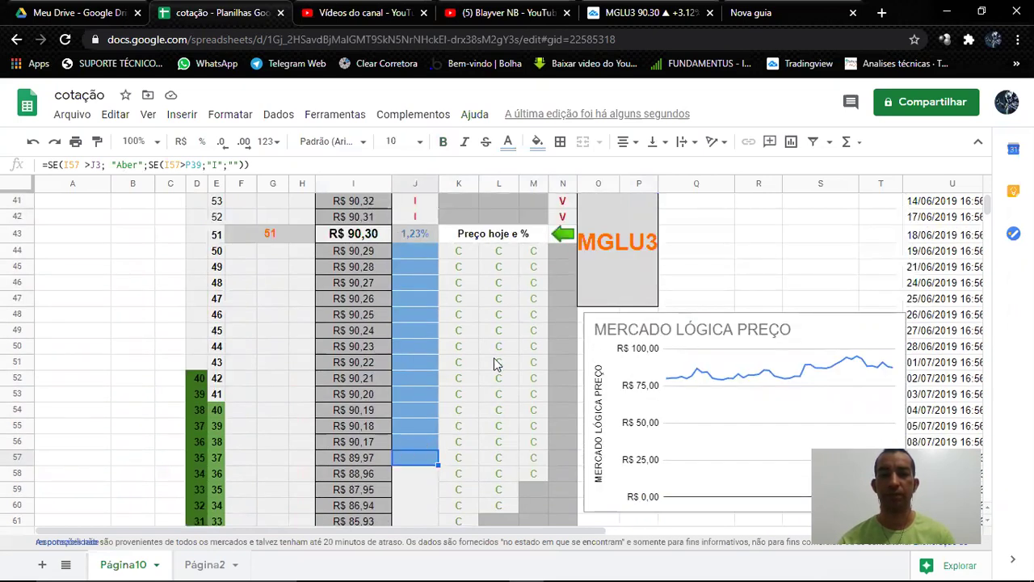
Examine MGLU3's sell signals (V) and the I markers in J28:J42 of the price ladder above today's price.
{"action": "scroll", "coordinate": [496, 364], "scroll_direction": "up", "scroll_amount": 3}
{"action": "scroll", "coordinate": [424, 320], "scroll_direction": "up", "scroll_amount": 6}
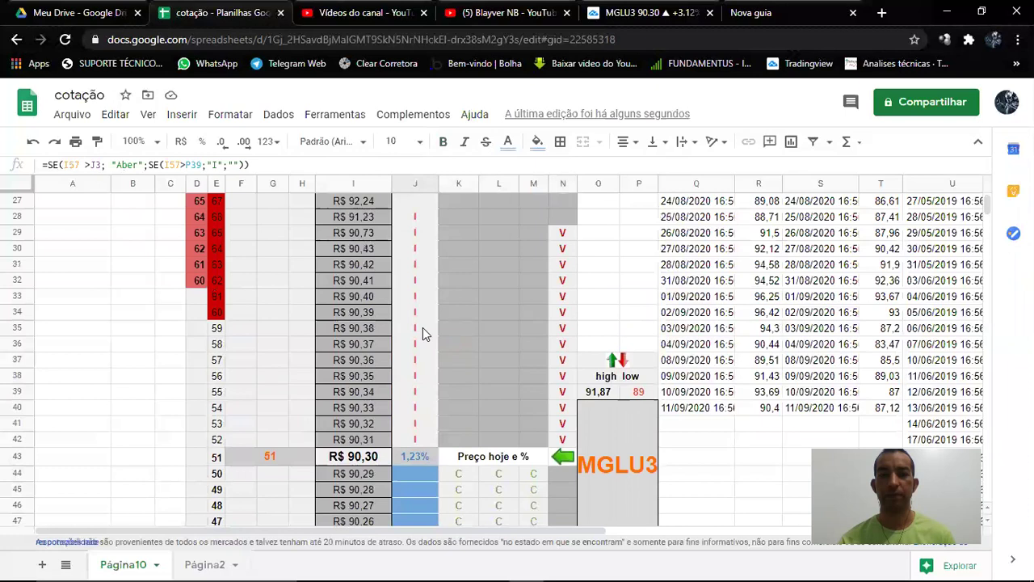
{"action": "left_click", "coordinate": [415, 346]}
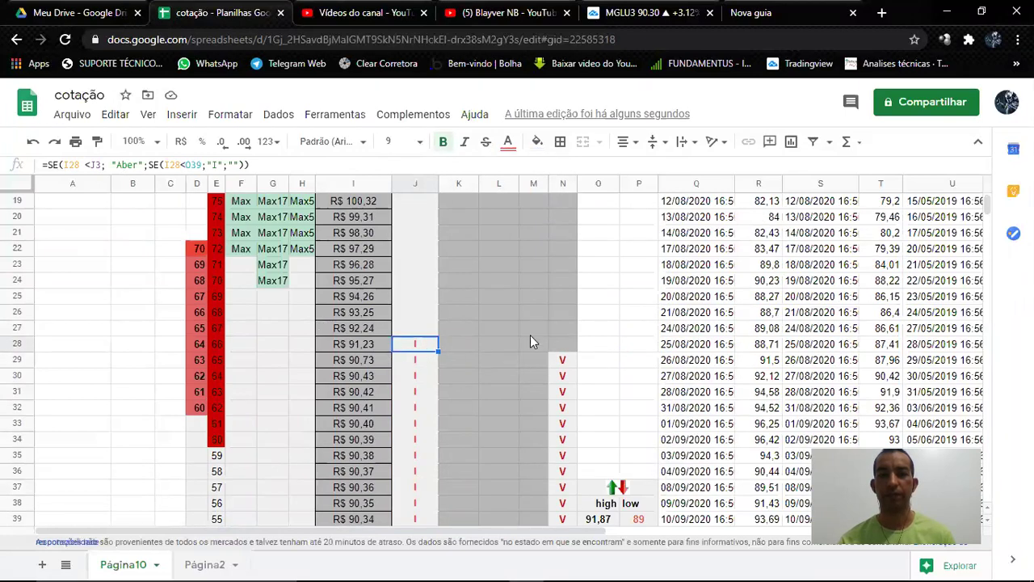
{"action": "scroll", "coordinate": [533, 336], "scroll_direction": "down", "scroll_amount": 3}
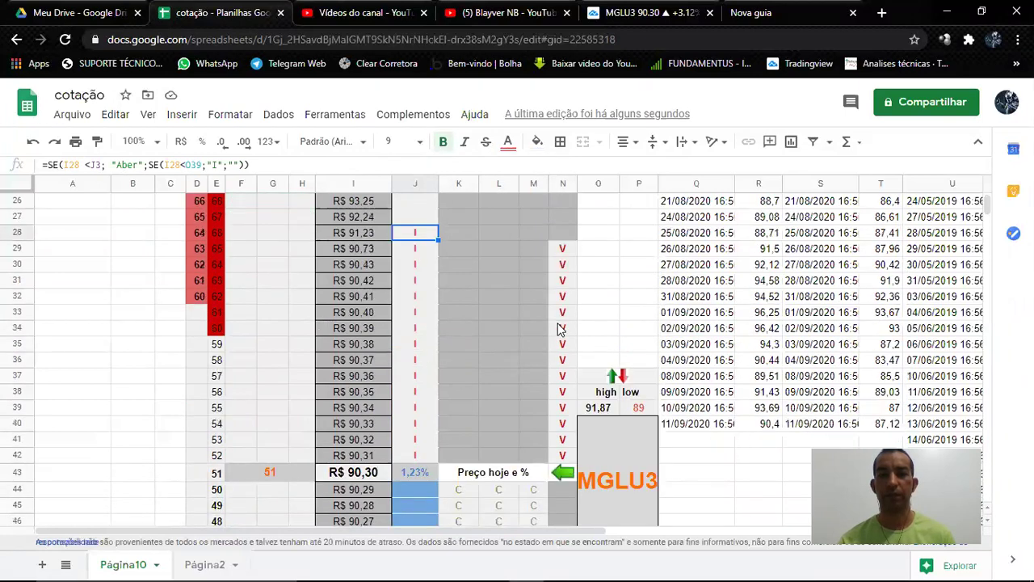
{"action": "left_click", "coordinate": [566, 251]}
{"action": "left_click_drag", "start_coordinate": [556, 254], "coordinate": [433, 250]}
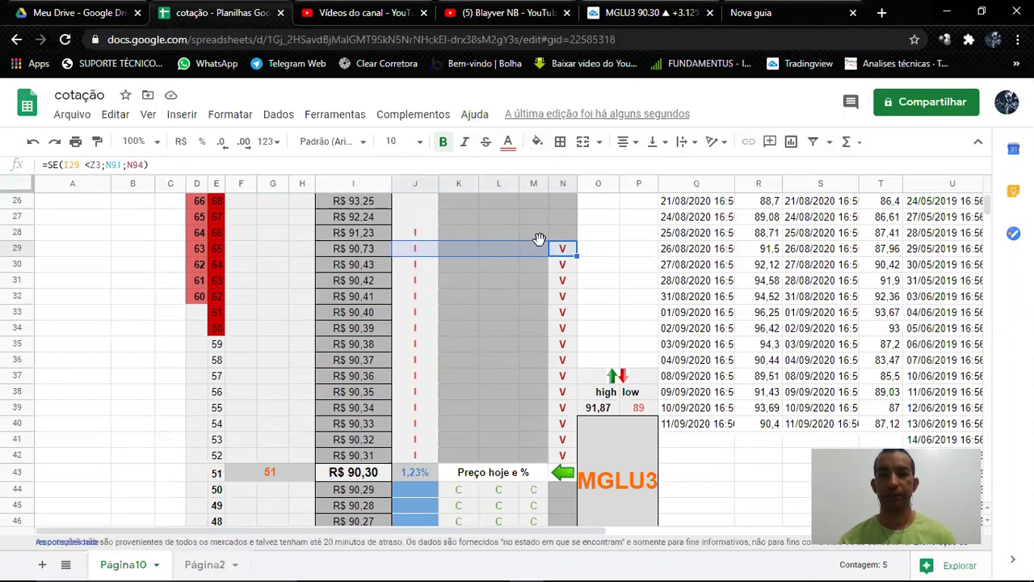
{"action": "left_click", "coordinate": [424, 237]}
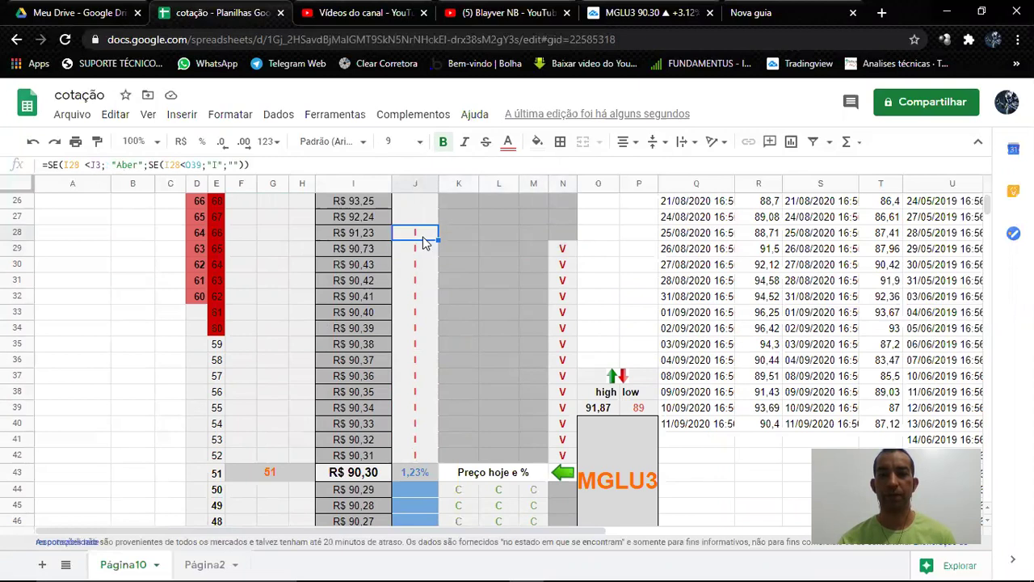
{"action": "left_click_drag", "start_coordinate": [423, 244], "coordinate": [428, 457]}
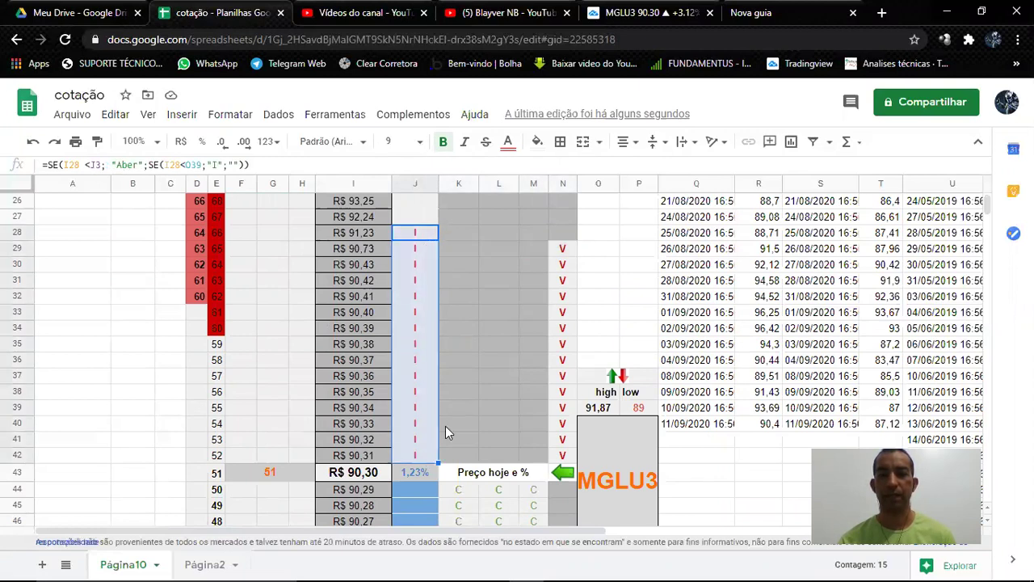
{"action": "scroll", "coordinate": [392, 324], "scroll_direction": "down", "scroll_amount": 2}
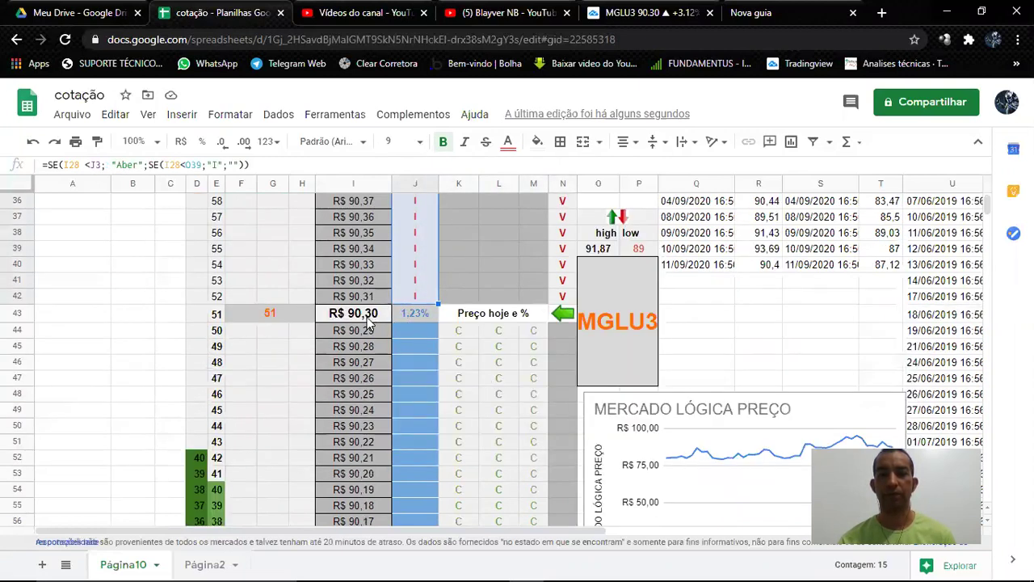
{"action": "scroll", "coordinate": [368, 321], "scroll_direction": "up", "scroll_amount": 2}
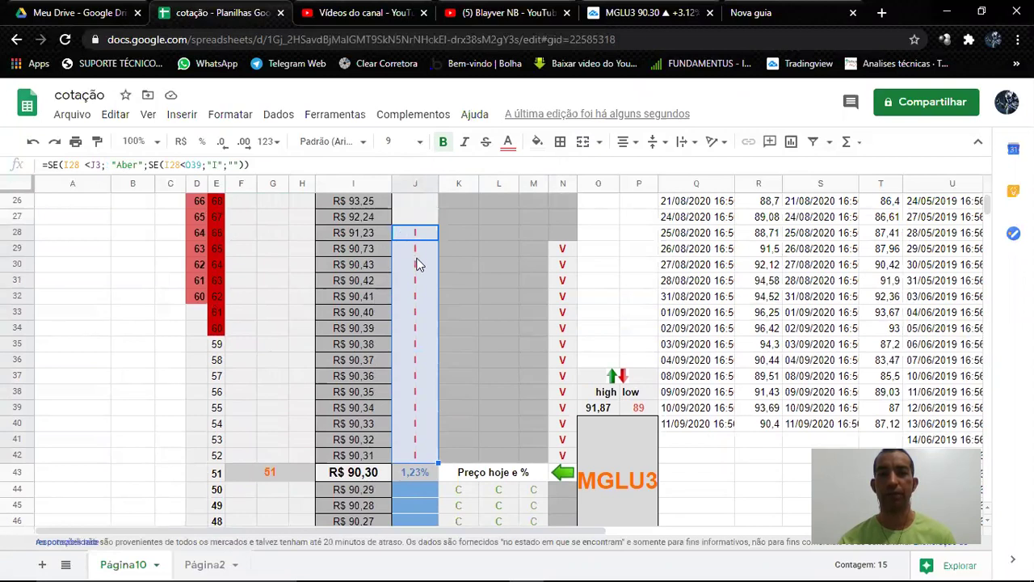
{"action": "scroll", "coordinate": [416, 282], "scroll_direction": "down", "scroll_amount": 3}
{"action": "scroll", "coordinate": [436, 358], "scroll_direction": "up", "scroll_amount": 2}
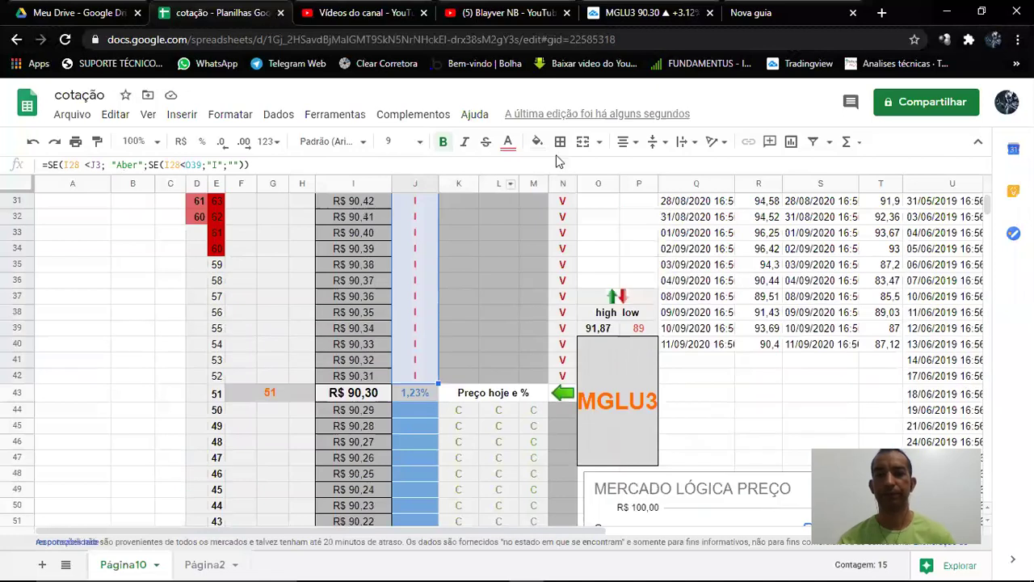
Switch to the TradingView page, open BIDI4's daily chart and examine its trend, moving averages and oscillator.
{"action": "left_click", "coordinate": [635, 13]}
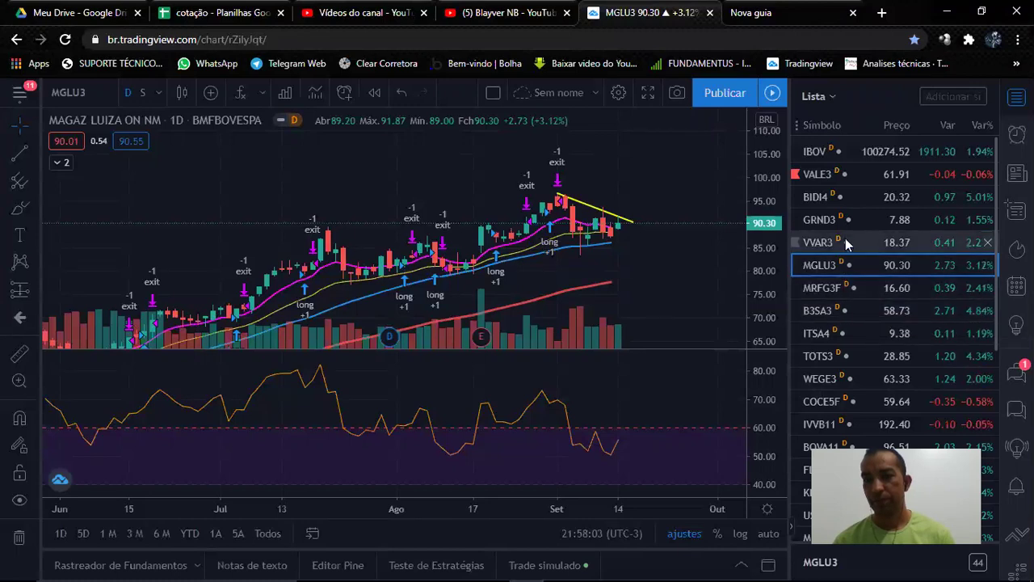
{"action": "left_click", "coordinate": [851, 200]}
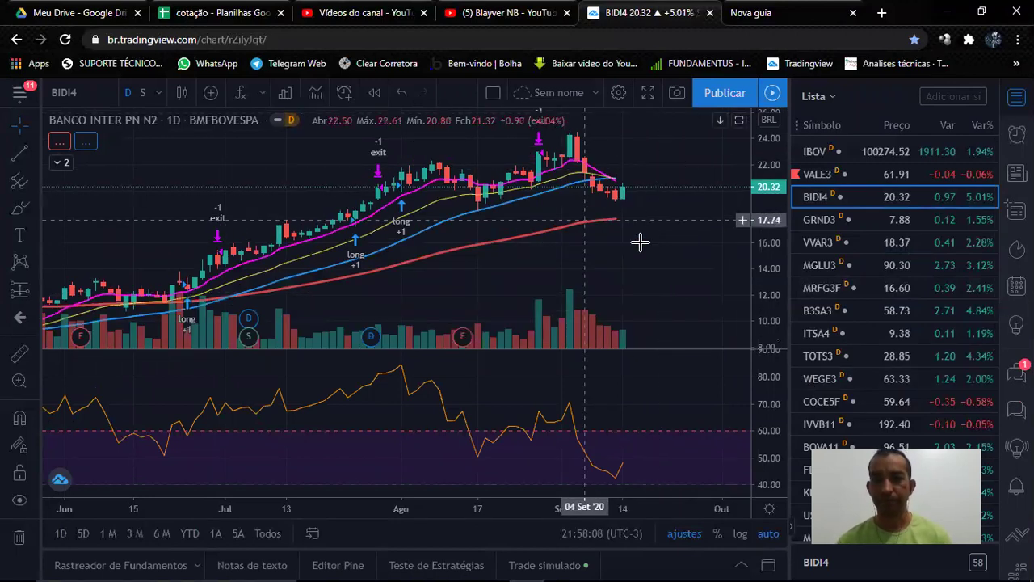
{"action": "scroll", "coordinate": [622, 216], "scroll_direction": "up", "scroll_amount": 2}
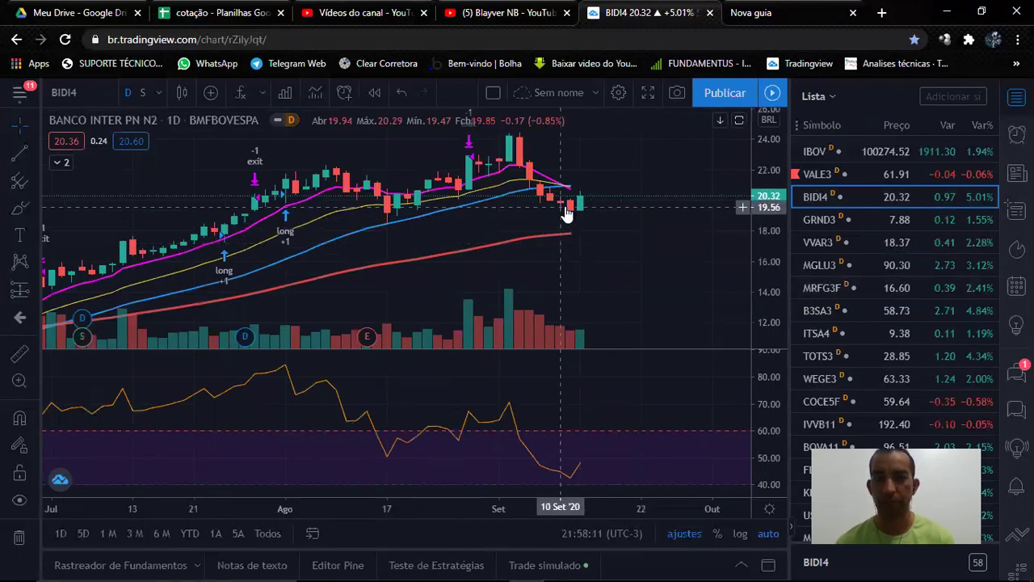
{"action": "scroll", "coordinate": [437, 234], "scroll_direction": "down", "scroll_amount": 3}
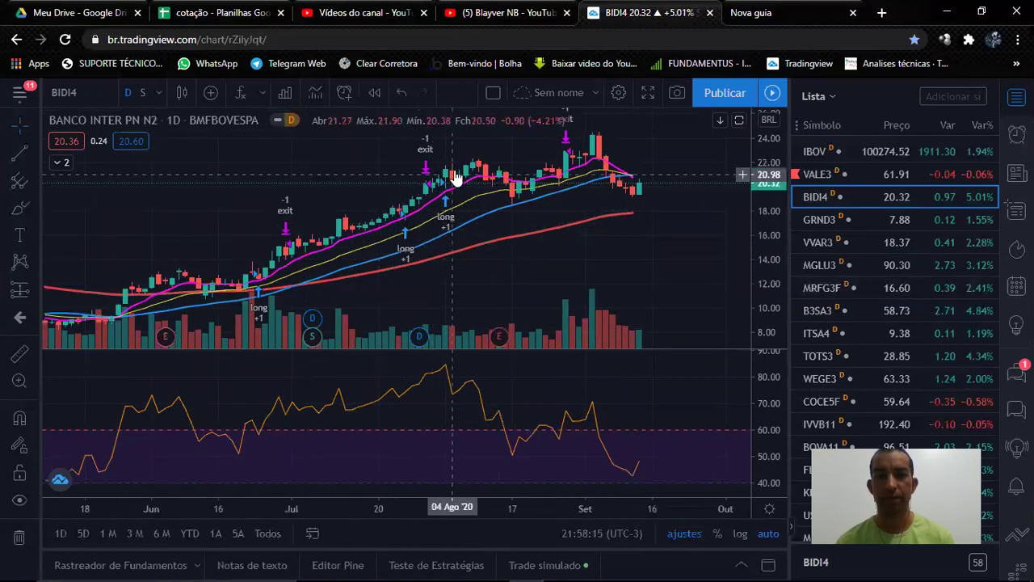
{"action": "scroll", "coordinate": [364, 267], "scroll_direction": "down", "scroll_amount": 2}
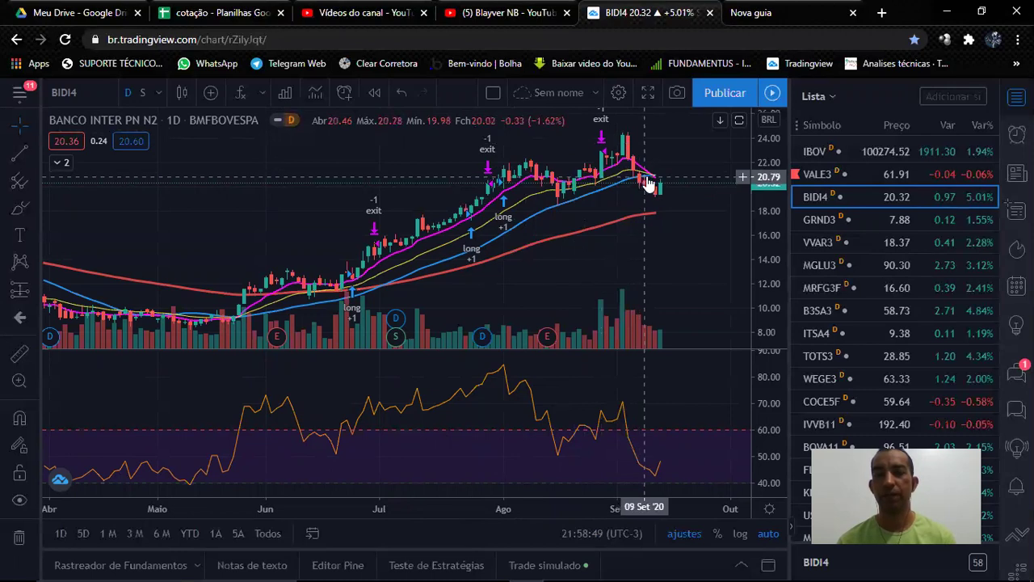
{"action": "scroll", "coordinate": [572, 173], "scroll_direction": "up", "scroll_amount": 3}
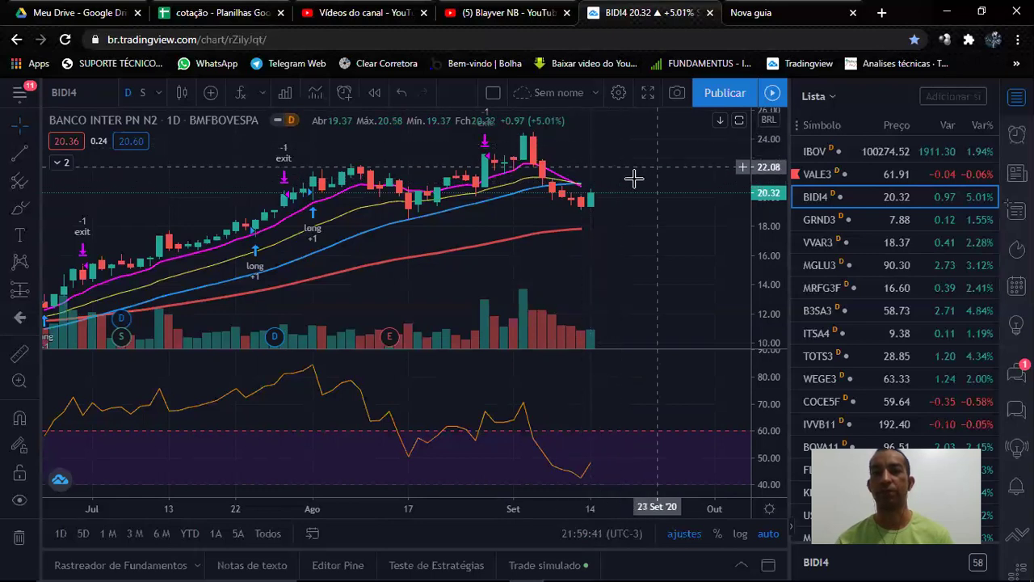
{"action": "scroll", "coordinate": [646, 202], "scroll_direction": "down", "scroll_amount": 2}
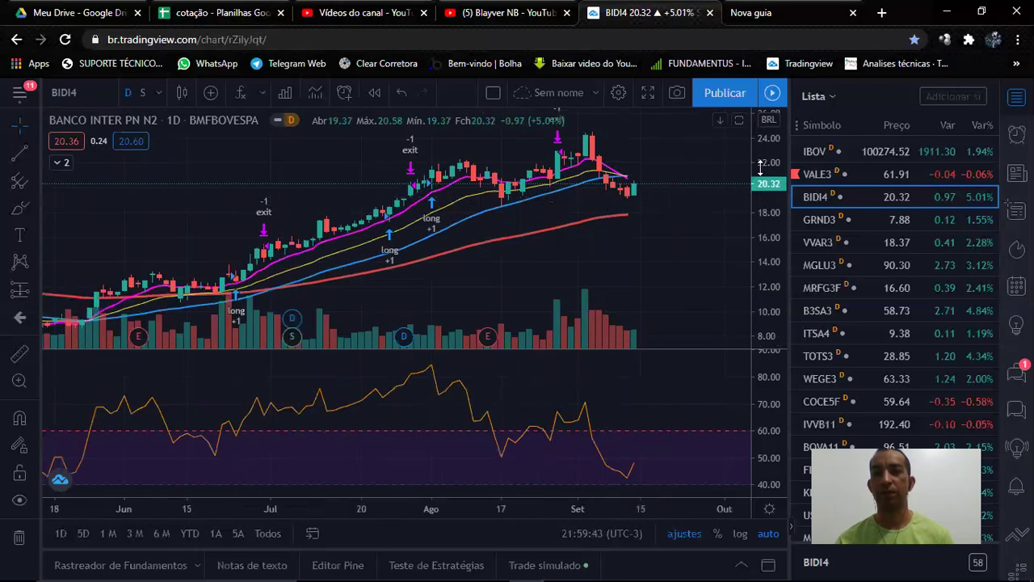
{"action": "left_click_drag", "start_coordinate": [622, 186], "coordinate": [569, 241]}
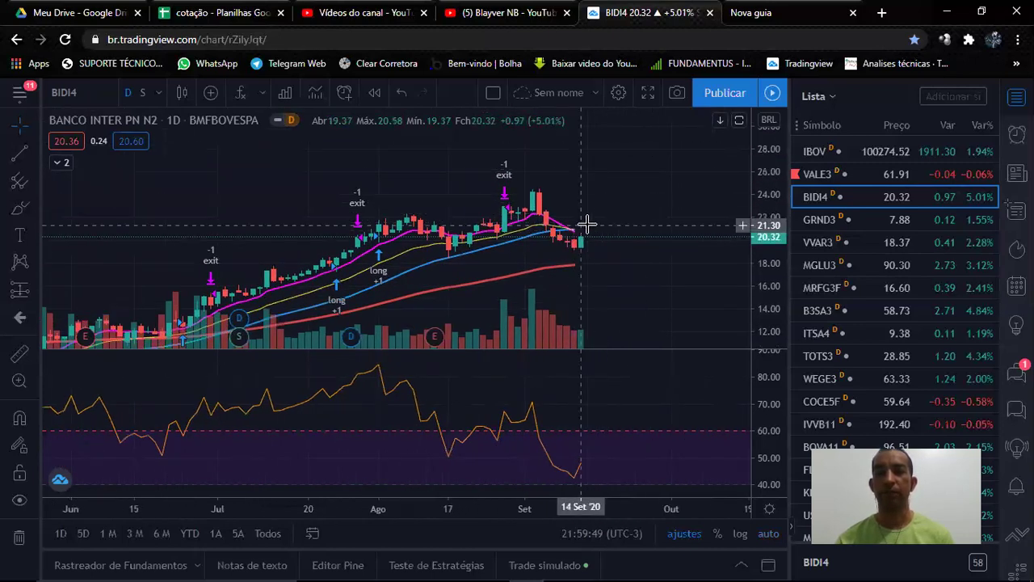
{"action": "scroll", "coordinate": [581, 224], "scroll_direction": "up", "scroll_amount": 4}
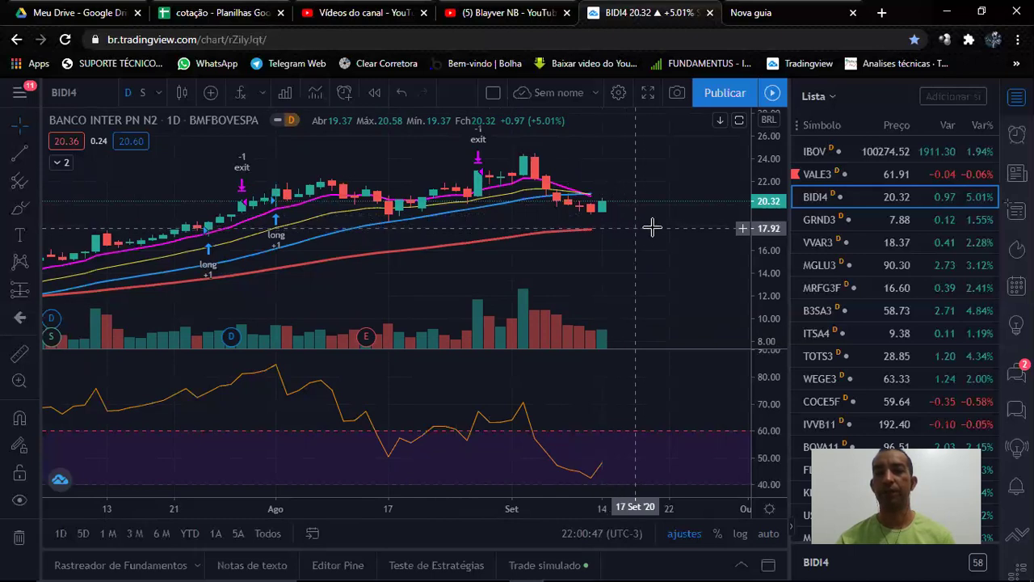
Look through the further tickers in the watchlist and compare BIDI4's September candles with its longer price history.
{"action": "scroll", "coordinate": [875, 285], "scroll_direction": "down", "scroll_amount": 1}
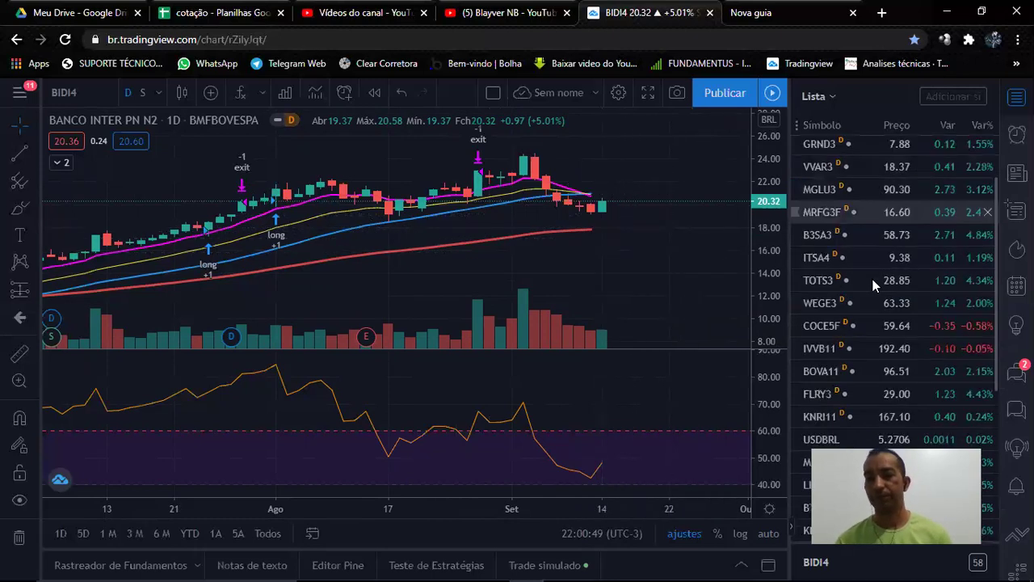
{"action": "scroll", "coordinate": [876, 284], "scroll_direction": "down", "scroll_amount": 1}
{"action": "scroll", "coordinate": [561, 248], "scroll_direction": "up", "scroll_amount": 2}
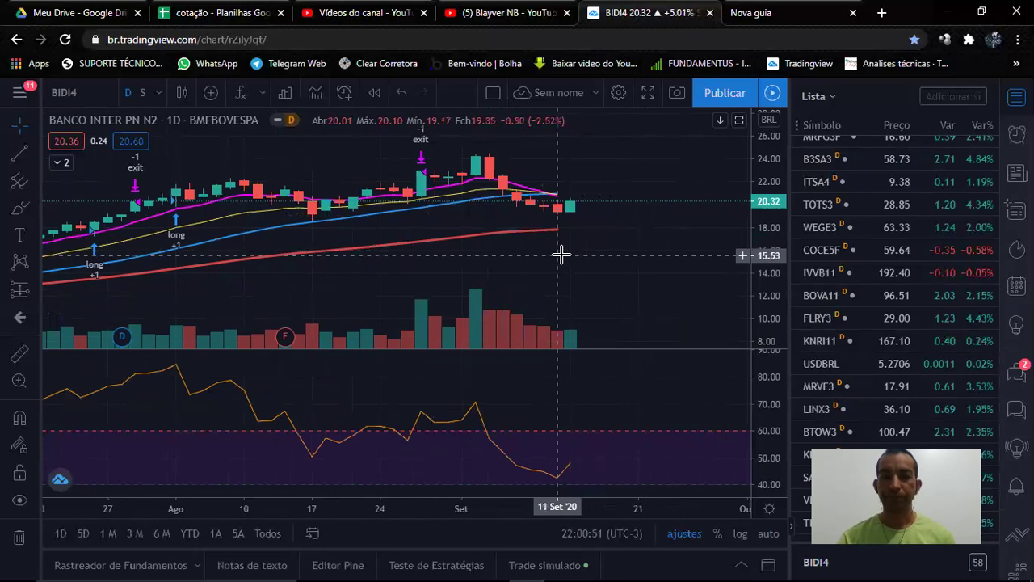
{"action": "scroll", "coordinate": [586, 247], "scroll_direction": "down", "scroll_amount": 2}
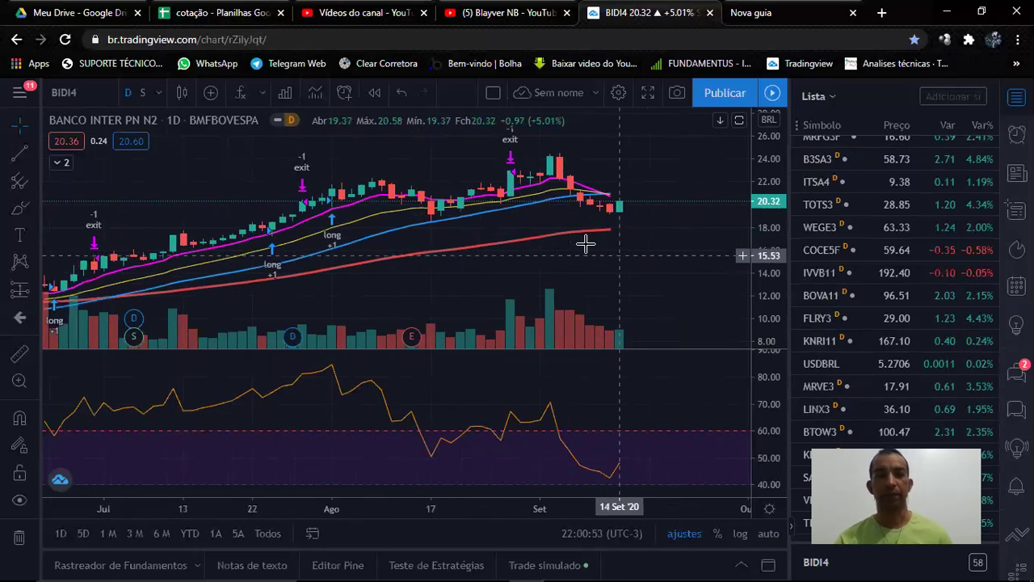
{"action": "scroll", "coordinate": [623, 219], "scroll_direction": "down", "scroll_amount": 2}
{"action": "scroll", "coordinate": [634, 234], "scroll_direction": "down", "scroll_amount": 3}
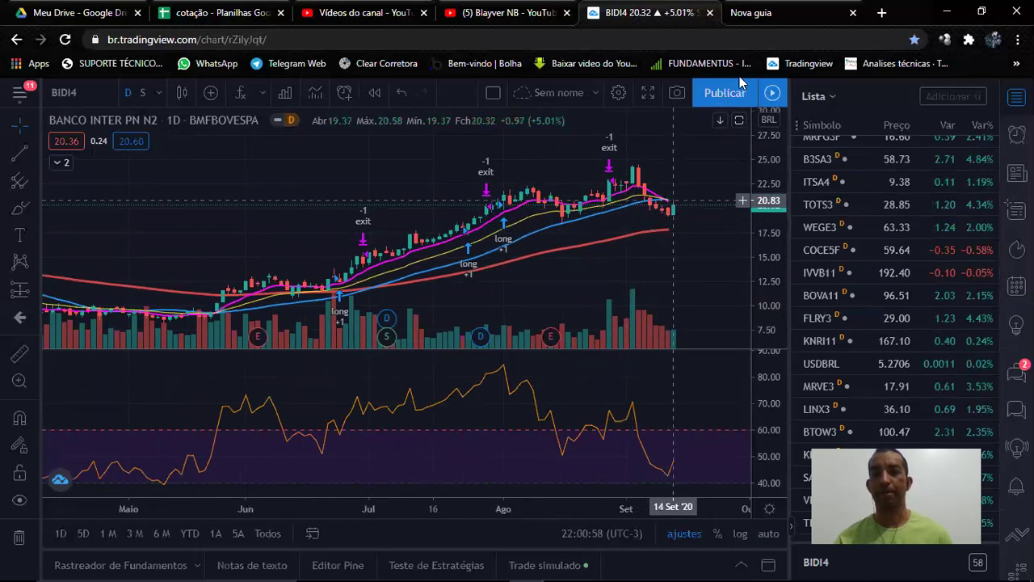
Return to the cotação spreadsheet and change the analysed ticker to BIDI4.
{"action": "left_click", "coordinate": [225, 18]}
{"action": "left_click", "coordinate": [634, 389]}
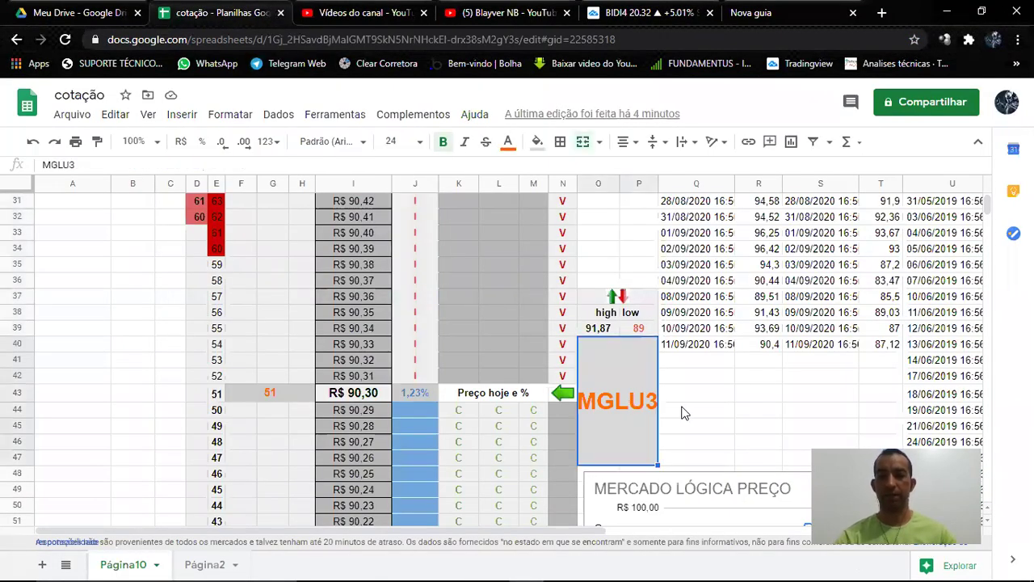
{"action": "type", "text": "BAN"}
{"action": "key", "text": "BackSpace"}
{"action": "key", "text": "BackSpace"}
{"action": "type", "text": "IDI4"}
{"action": "key", "text": "Return"}
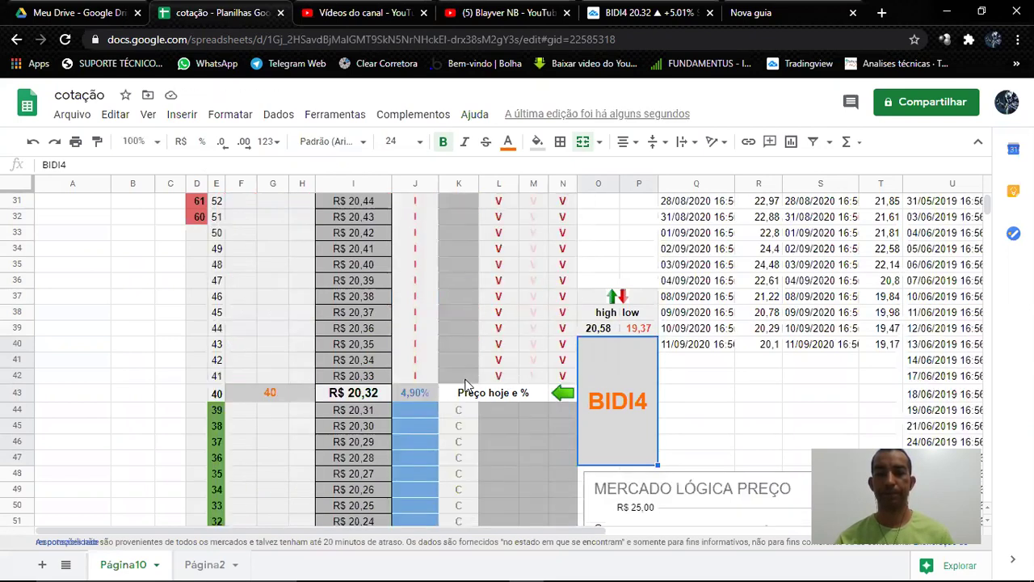
Examine BIDI4's buy signals (C) in K44:K60 of the price ladder below today's price.
{"action": "scroll", "coordinate": [465, 385], "scroll_direction": "down", "scroll_amount": 2}
{"action": "scroll", "coordinate": [460, 452], "scroll_direction": "down", "scroll_amount": 2}
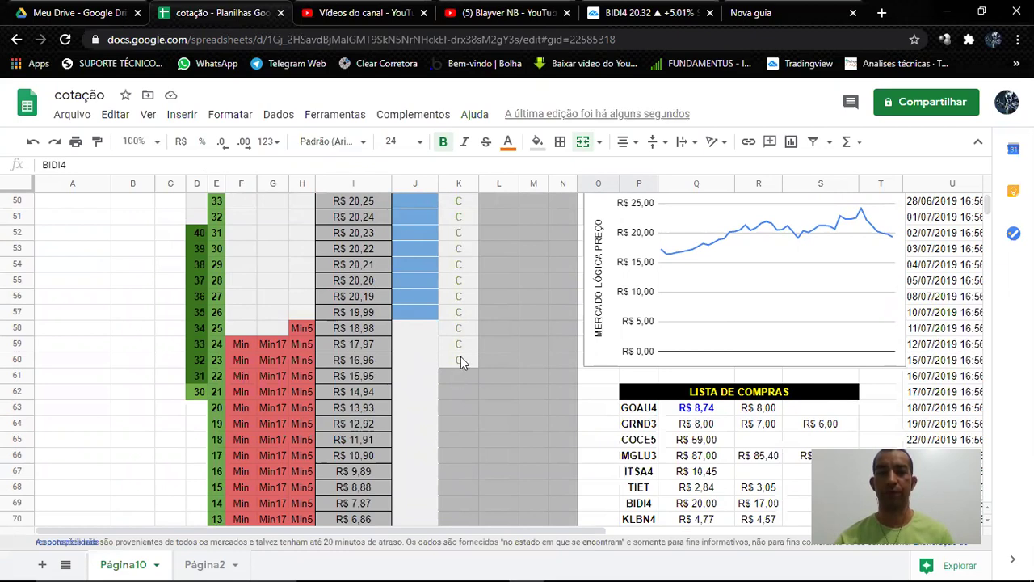
{"action": "left_click_drag", "start_coordinate": [460, 357], "coordinate": [462, 282]}
{"action": "scroll", "coordinate": [458, 319], "scroll_direction": "up", "scroll_amount": 2}
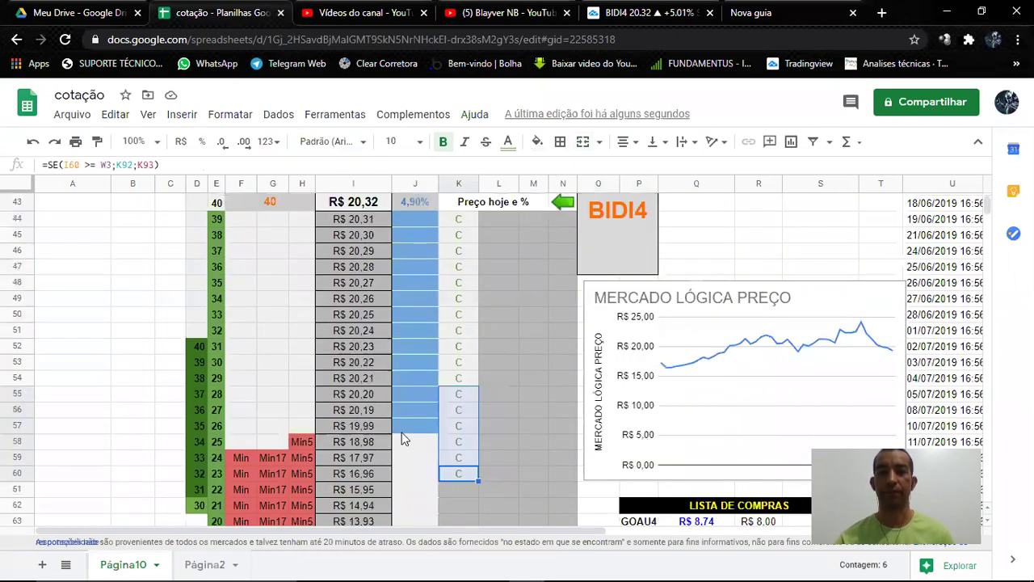
{"action": "scroll", "coordinate": [421, 441], "scroll_direction": "up", "scroll_amount": 3}
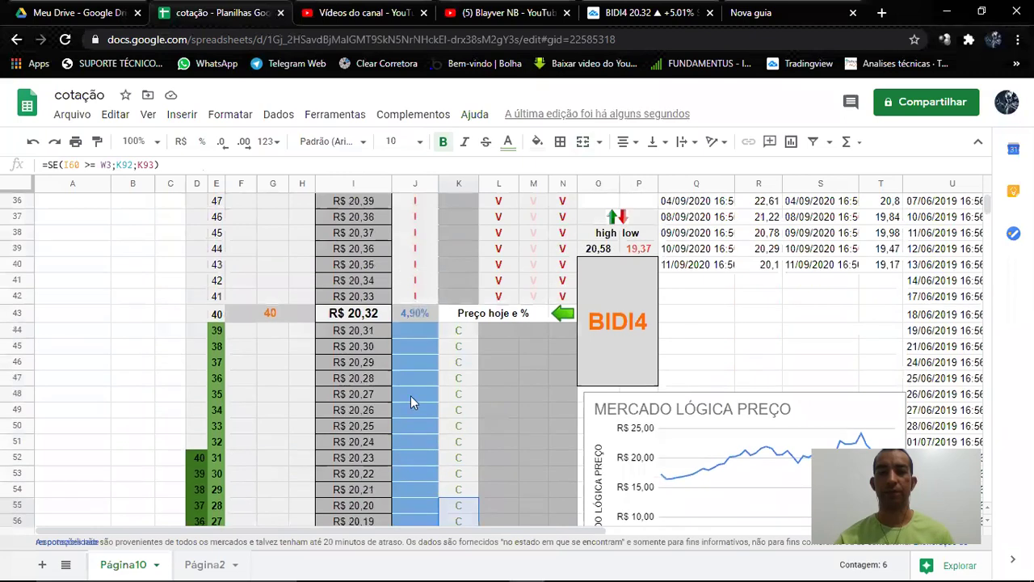
{"action": "scroll", "coordinate": [451, 395], "scroll_direction": "down", "scroll_amount": 3}
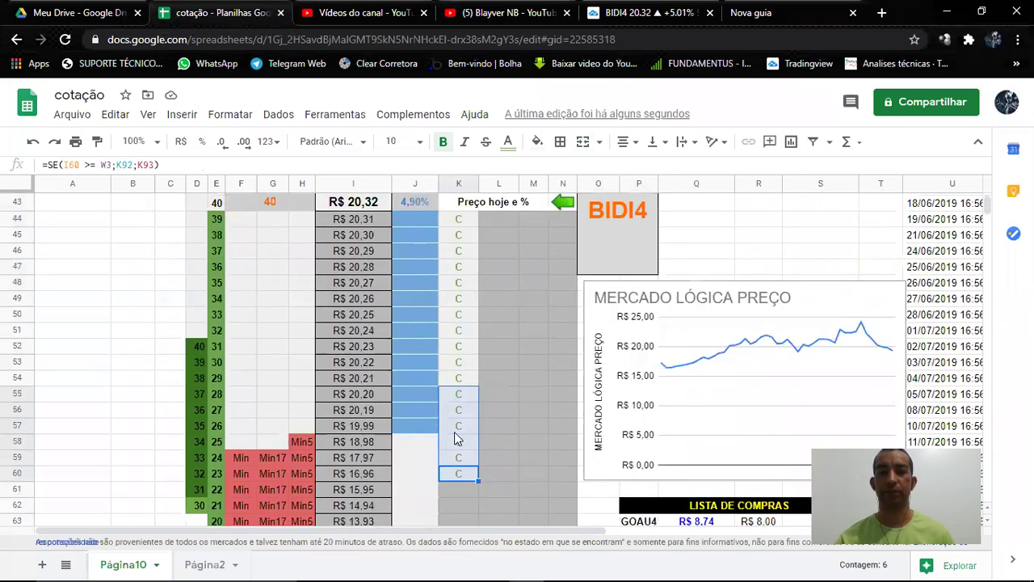
{"action": "left_click", "coordinate": [455, 431]}
{"action": "scroll", "coordinate": [396, 338], "scroll_direction": "up", "scroll_amount": 1}
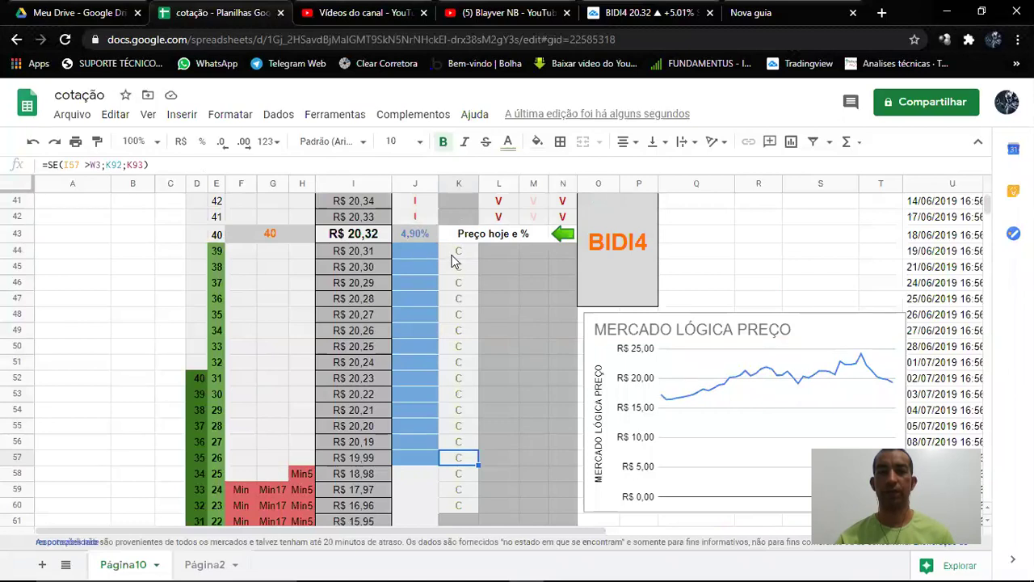
{"action": "left_click_drag", "start_coordinate": [456, 407], "coordinate": [454, 256]}
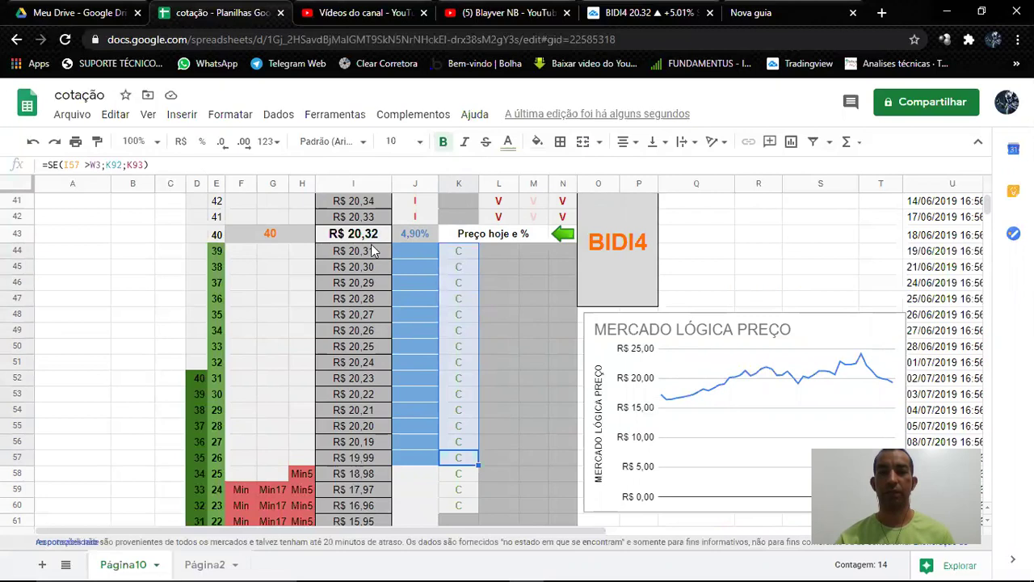
Examine BIDI4's I markers in J30:J42 and the blue range ending at J57 around today's price.
{"action": "scroll", "coordinate": [425, 262], "scroll_direction": "up", "scroll_amount": 2}
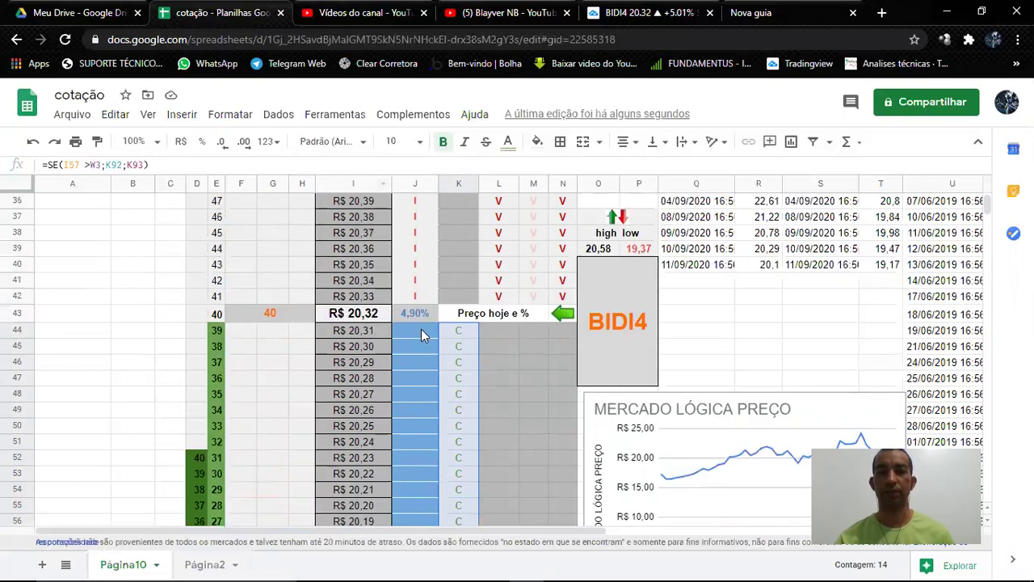
{"action": "scroll", "coordinate": [423, 356], "scroll_direction": "up", "scroll_amount": 2}
{"action": "left_click_drag", "start_coordinate": [420, 407], "coordinate": [428, 231]}
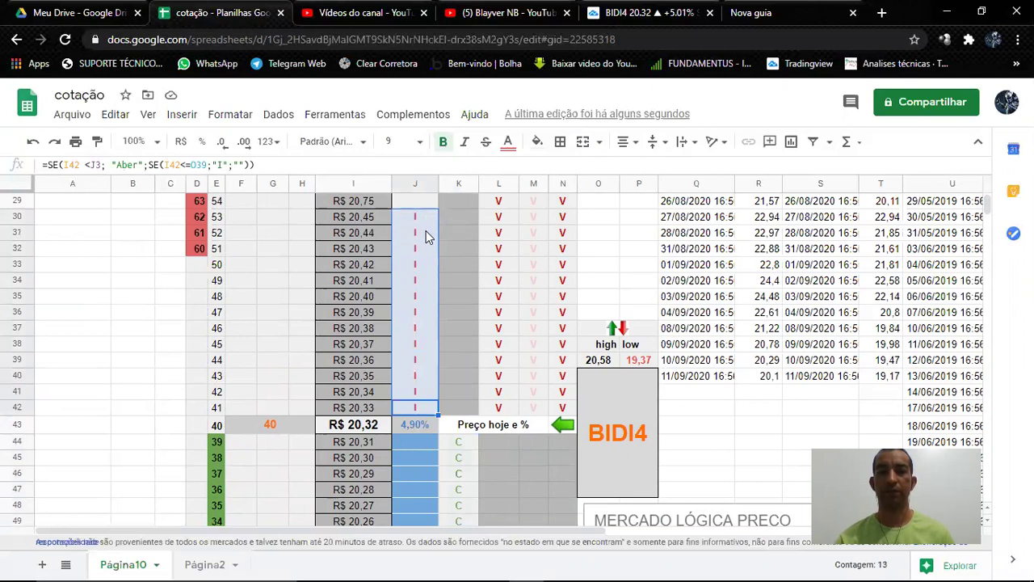
{"action": "scroll", "coordinate": [400, 234], "scroll_direction": "down", "scroll_amount": 5}
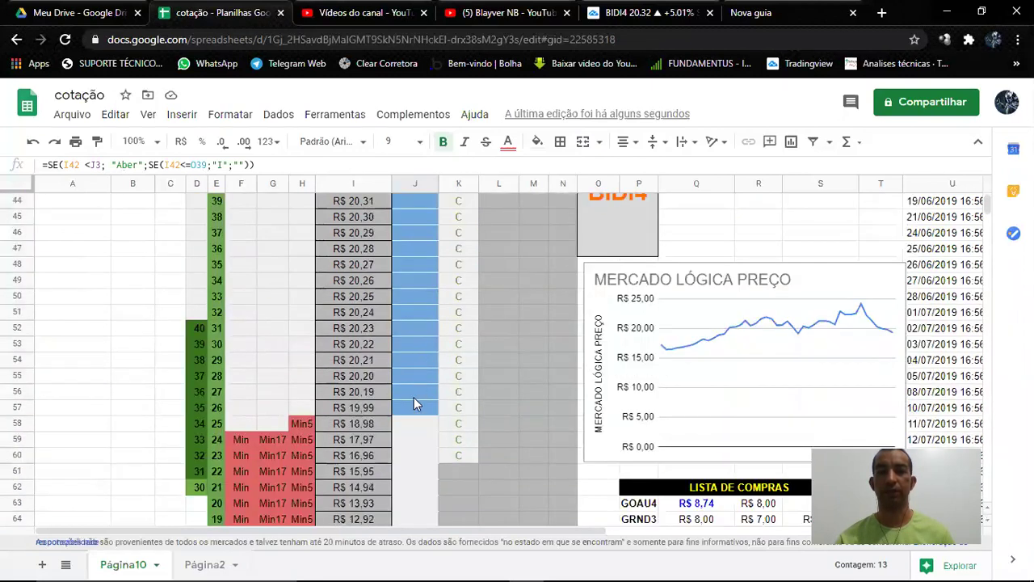
{"action": "left_click", "coordinate": [409, 412]}
{"action": "scroll", "coordinate": [416, 370], "scroll_direction": "up", "scroll_amount": 6}
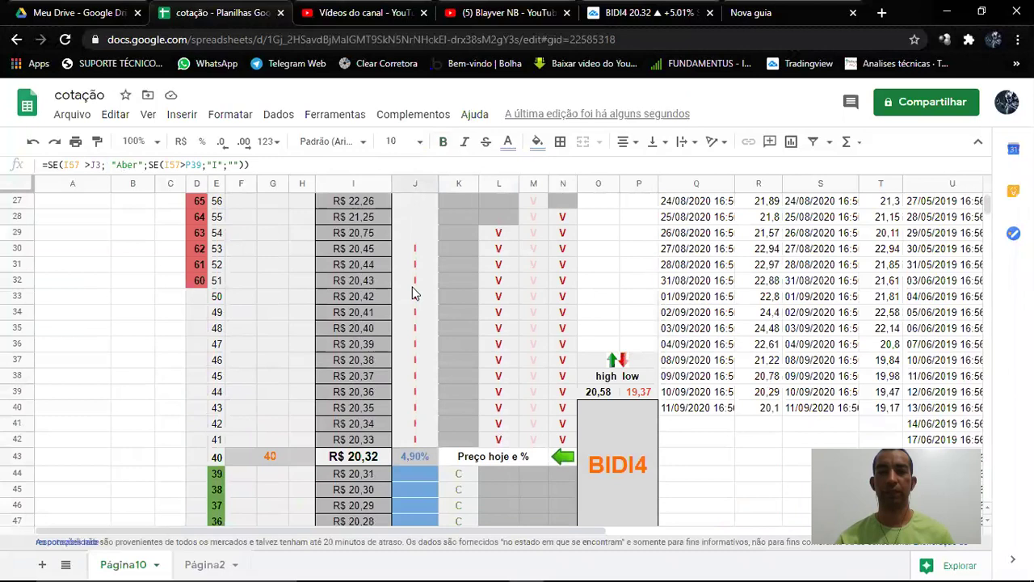
{"action": "left_click", "coordinate": [411, 250]}
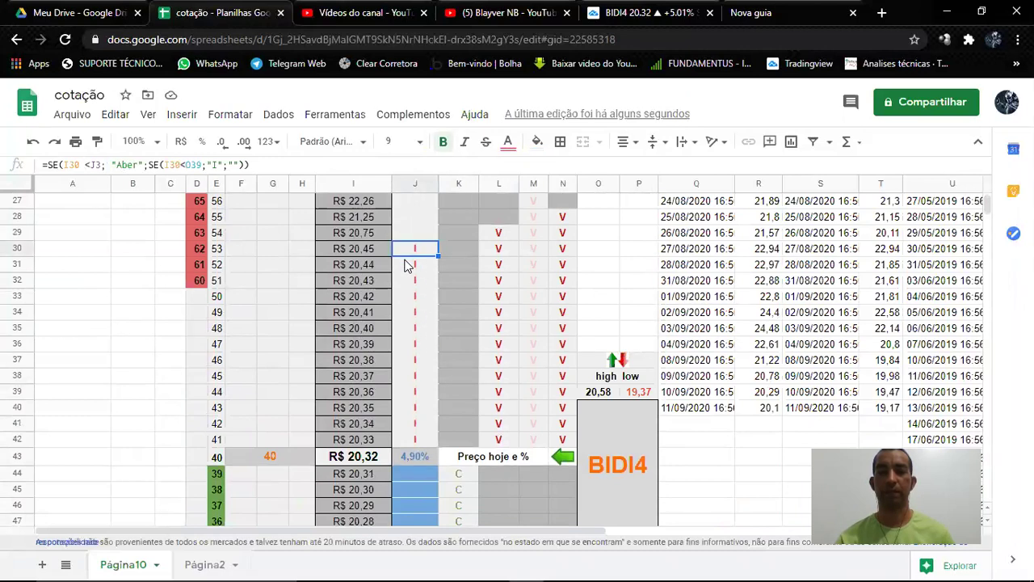
{"action": "scroll", "coordinate": [408, 267], "scroll_direction": "down", "scroll_amount": 5}
{"action": "scroll", "coordinate": [412, 364], "scroll_direction": "up", "scroll_amount": 2}
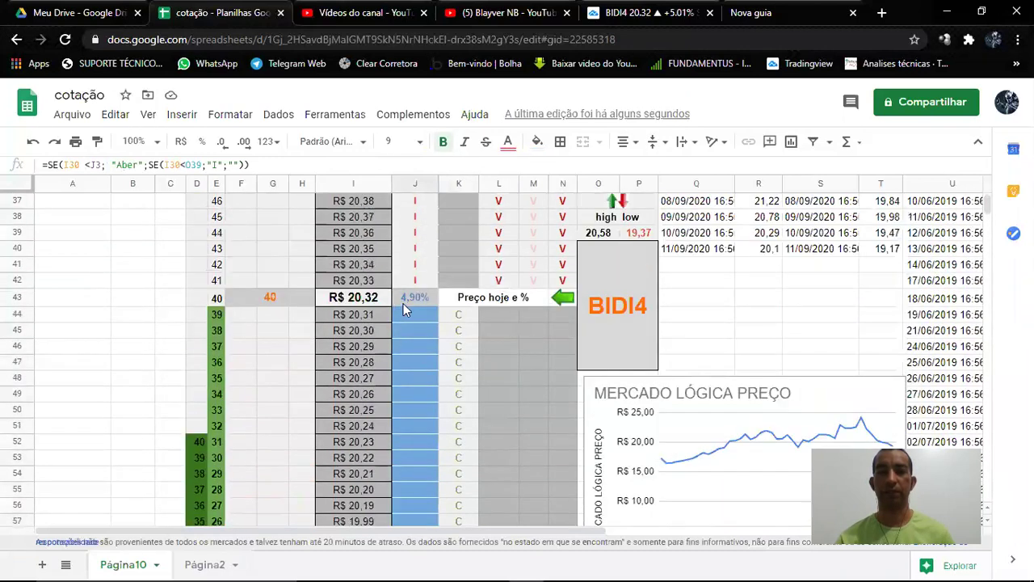
Compare the BIDI4 price ladder's sell level in I28:N28 with the intraday range in J29:J42.
{"action": "scroll", "coordinate": [453, 299], "scroll_direction": "up", "scroll_amount": 4}
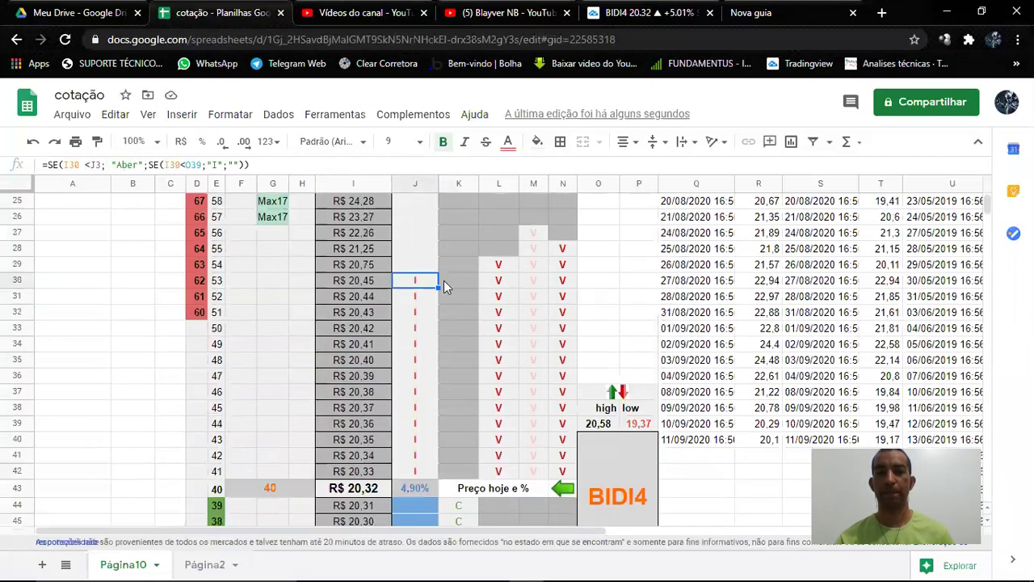
{"action": "left_click_drag", "start_coordinate": [559, 253], "coordinate": [338, 255]}
{"action": "left_click_drag", "start_coordinate": [412, 271], "coordinate": [412, 473]}
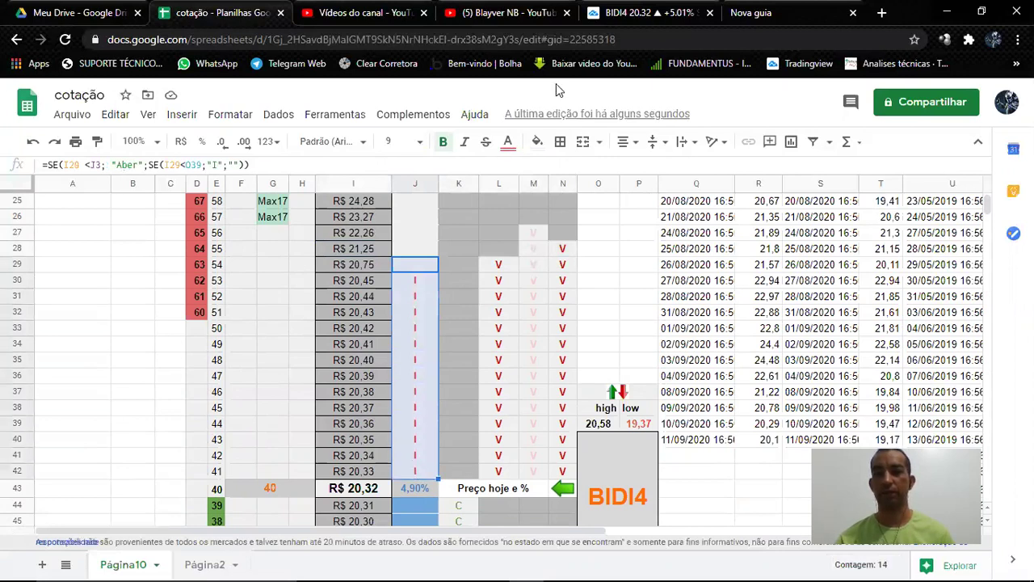
Switch to the TradingView page and compress the price scale of BIDI4's daily chart to review the recent candles.
{"action": "left_click", "coordinate": [642, 12]}
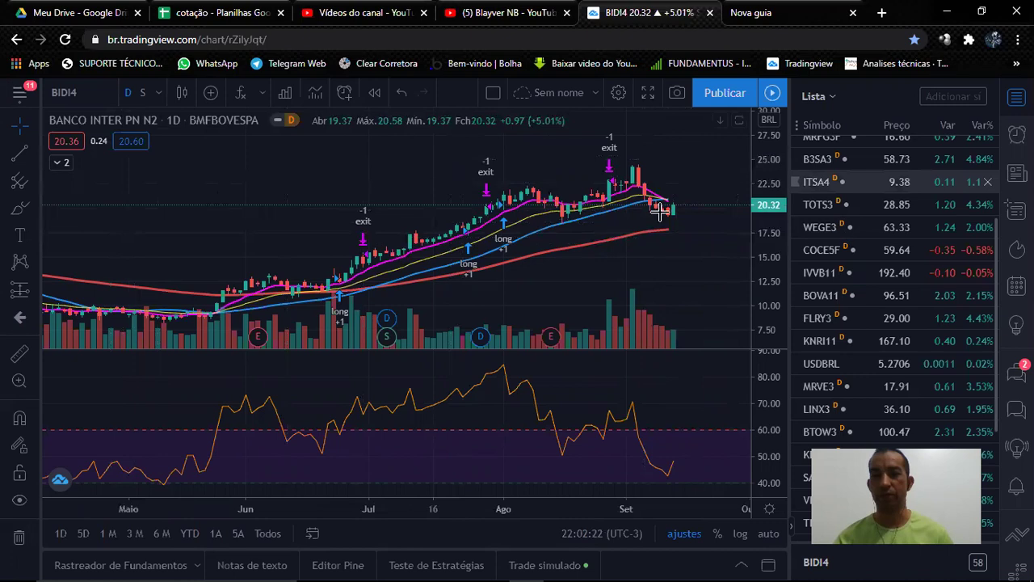
{"action": "left_click_drag", "start_coordinate": [772, 194], "coordinate": [772, 209]}
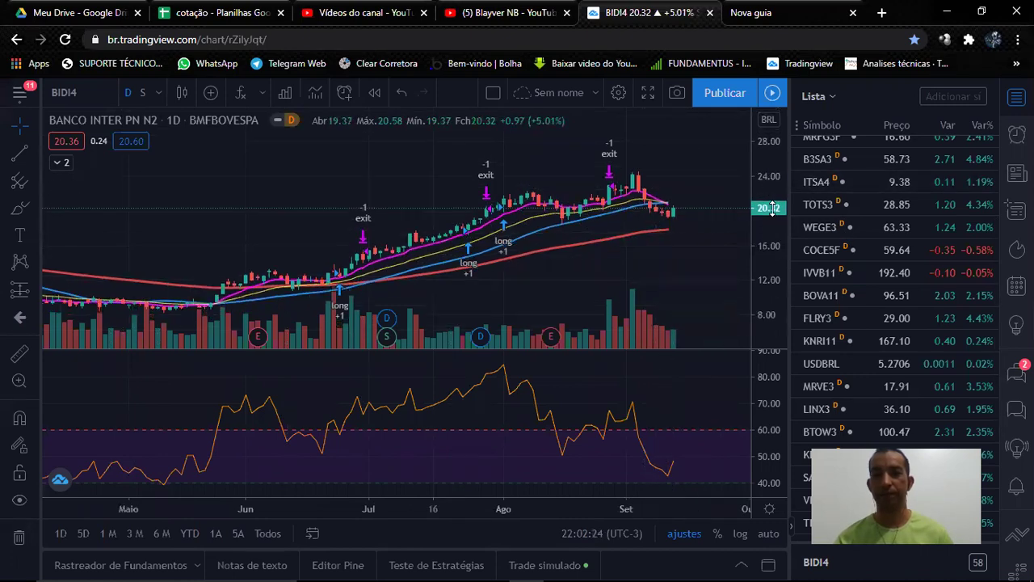